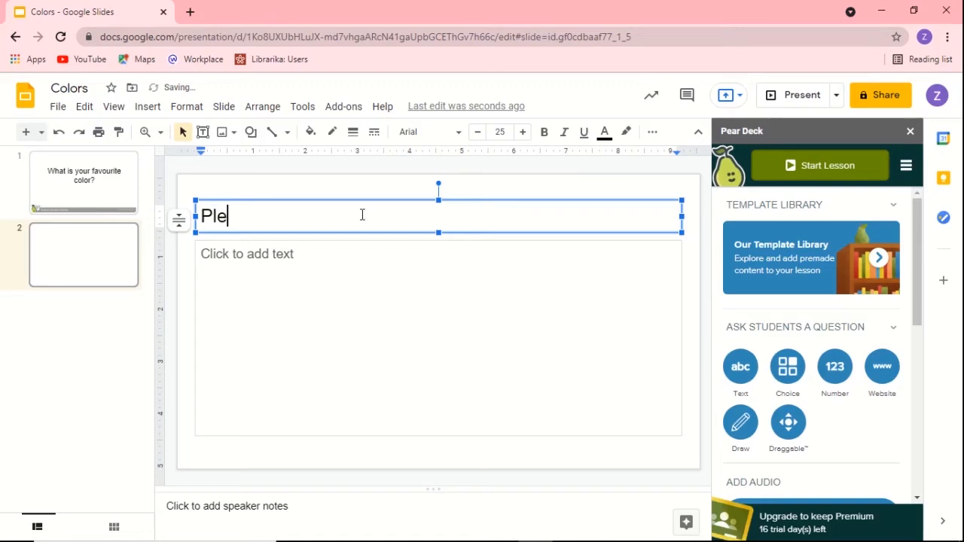
# Complete the title of slide 2 as "Please select your favourite color?"
pyautogui.write('ase sel')
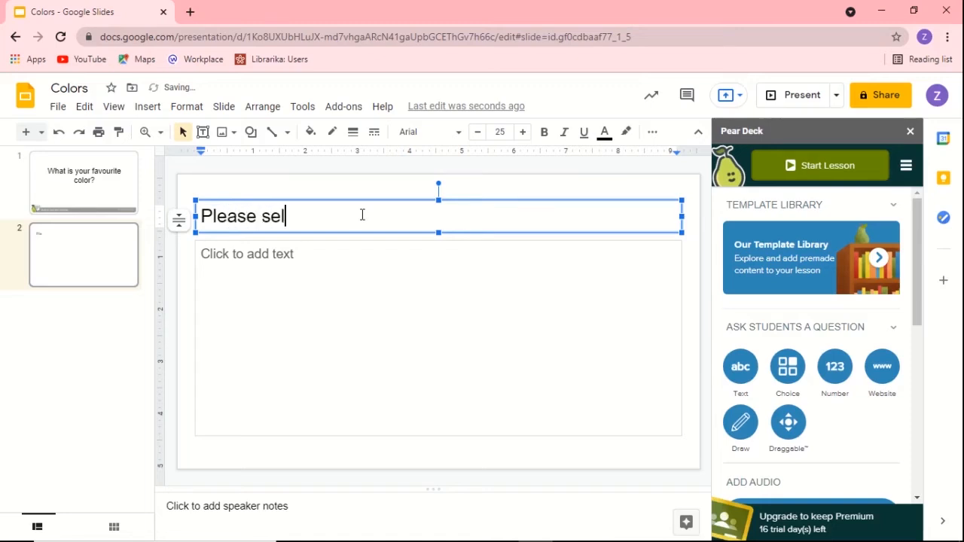
pyautogui.write('ect your')
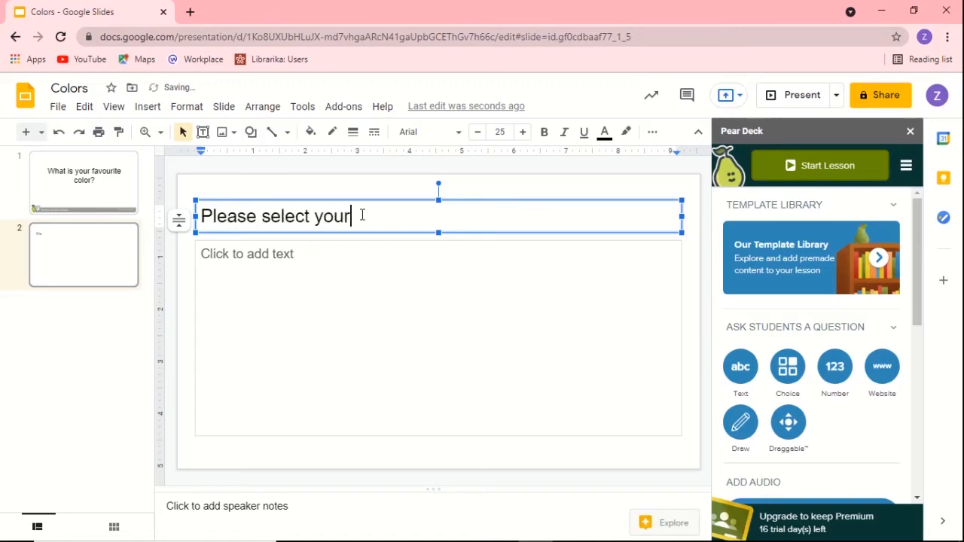
pyautogui.write(' favou')
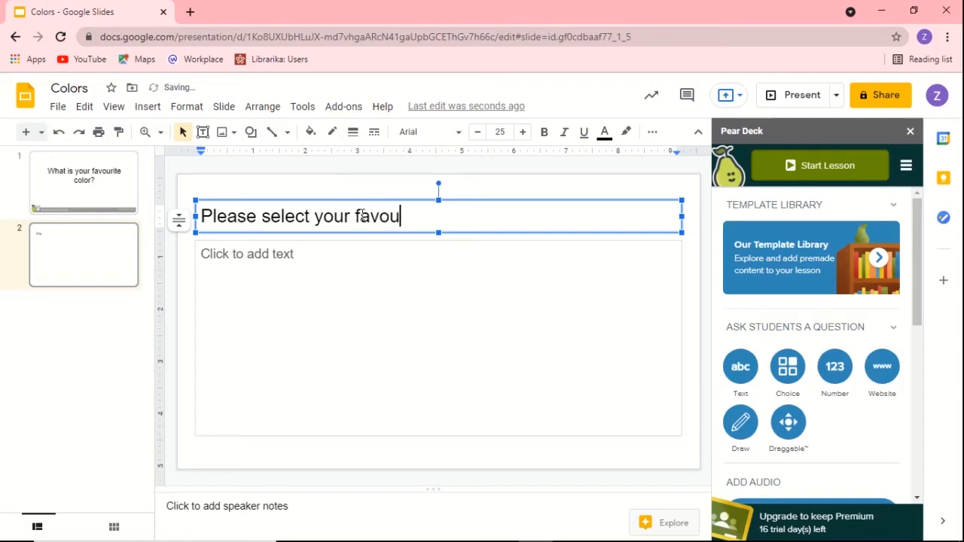
pyautogui.write('rite color?')
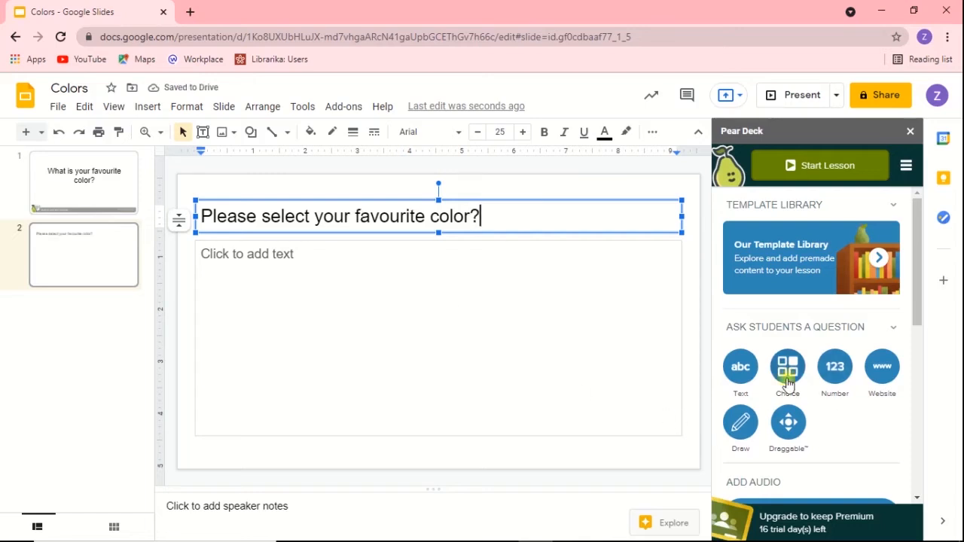
# Start a Pear Deck multiple choice question on slide 2 with options A Yellow, B Blue and C Red
pyautogui.click(787, 381)
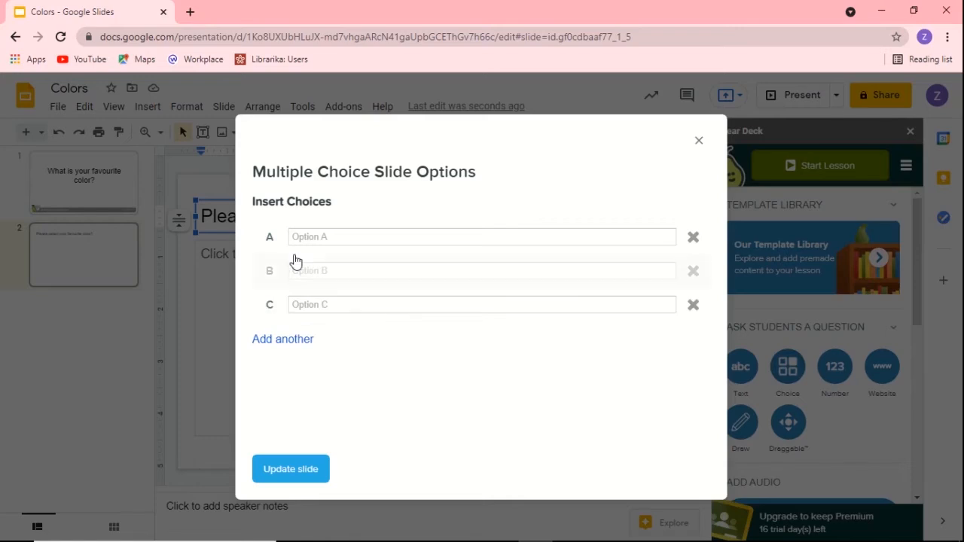
pyautogui.click(346, 237)
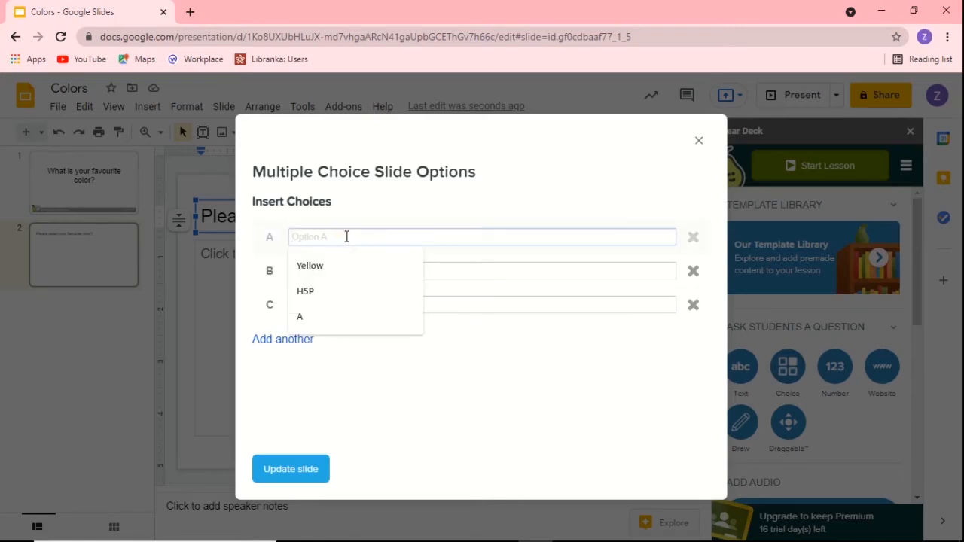
pyautogui.click(320, 265)
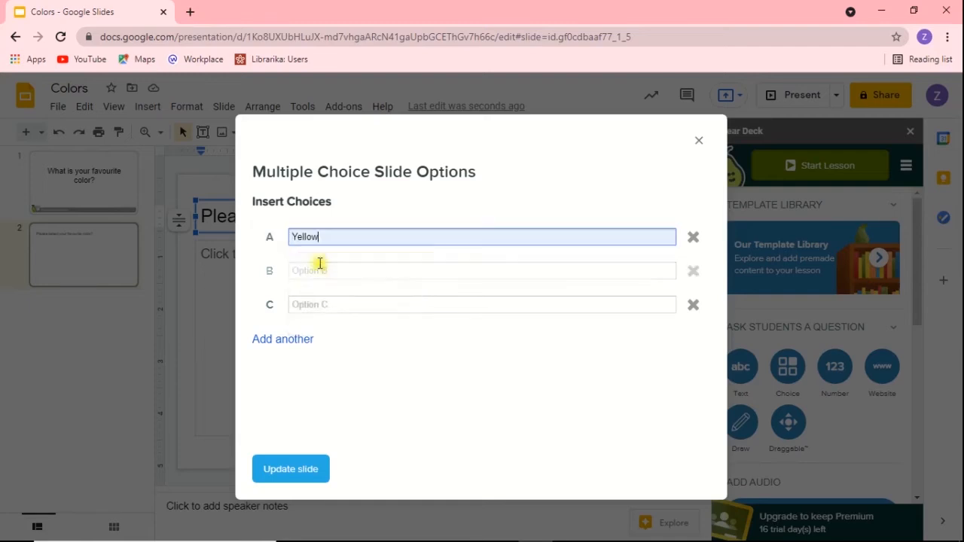
pyautogui.click(326, 271)
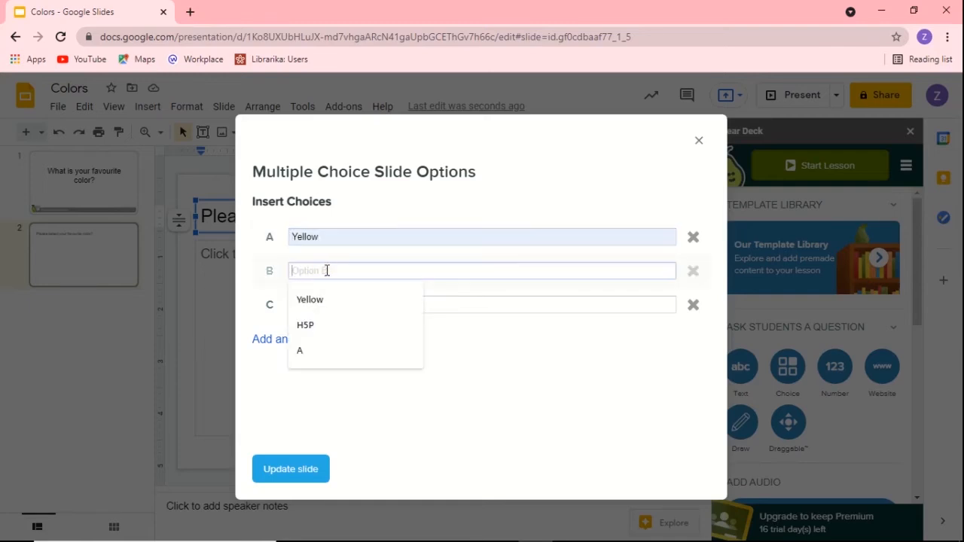
pyautogui.write('Blue')
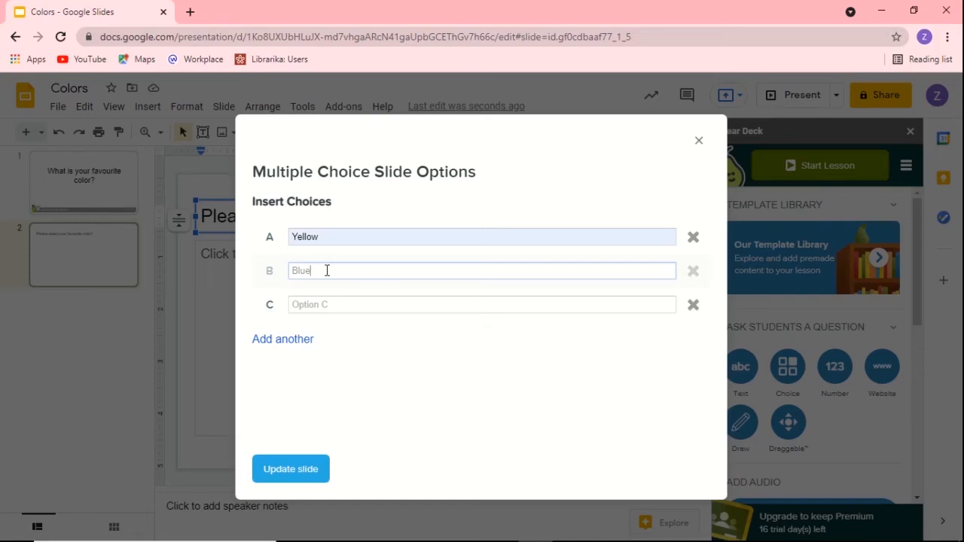
pyautogui.click(380, 306)
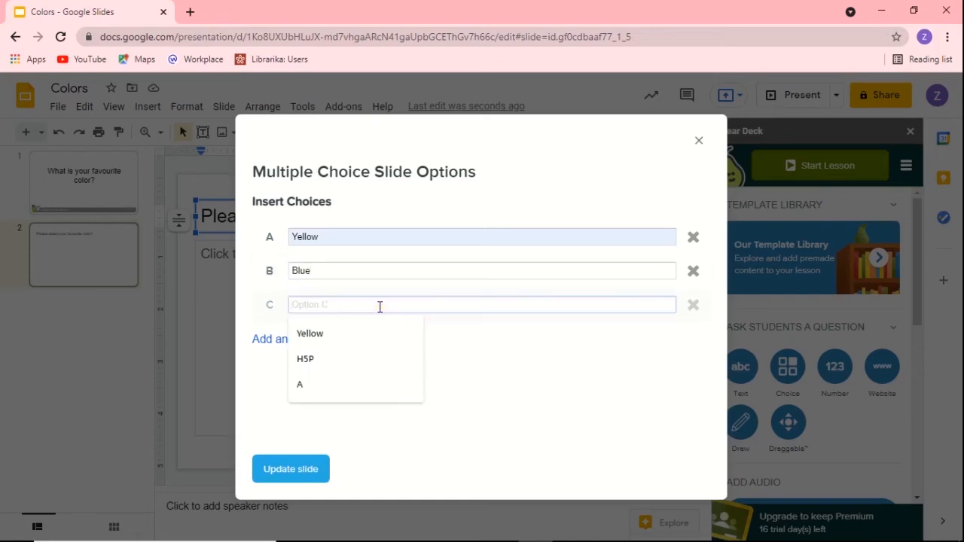
pyautogui.write('Red')
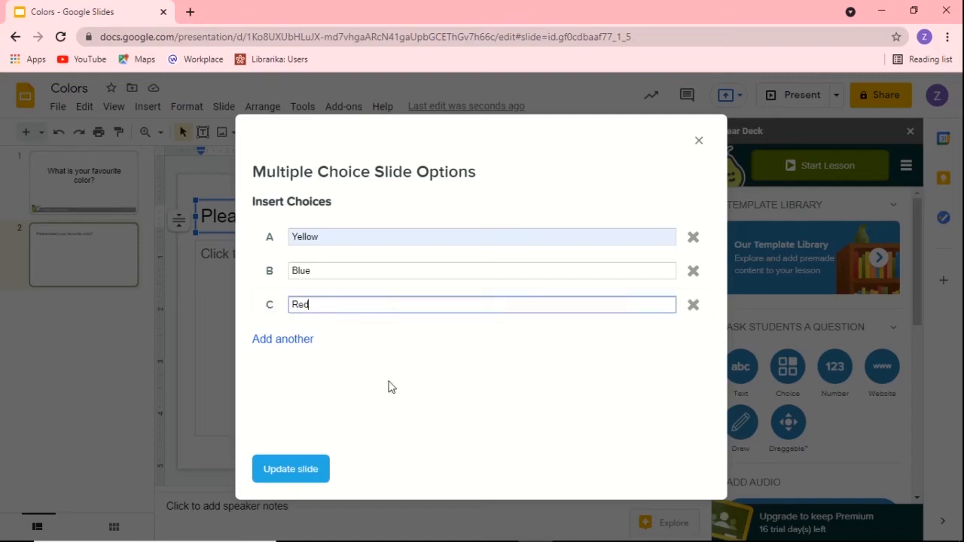
# Add a fourth choice, Pink, as option D and apply the multiple choice options to the slide
pyautogui.click(295, 343)
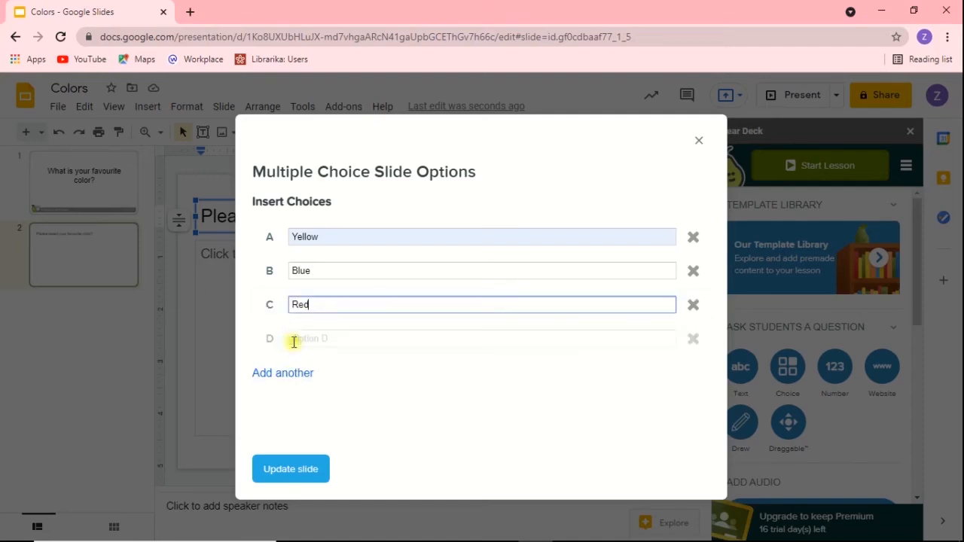
pyautogui.click(334, 339)
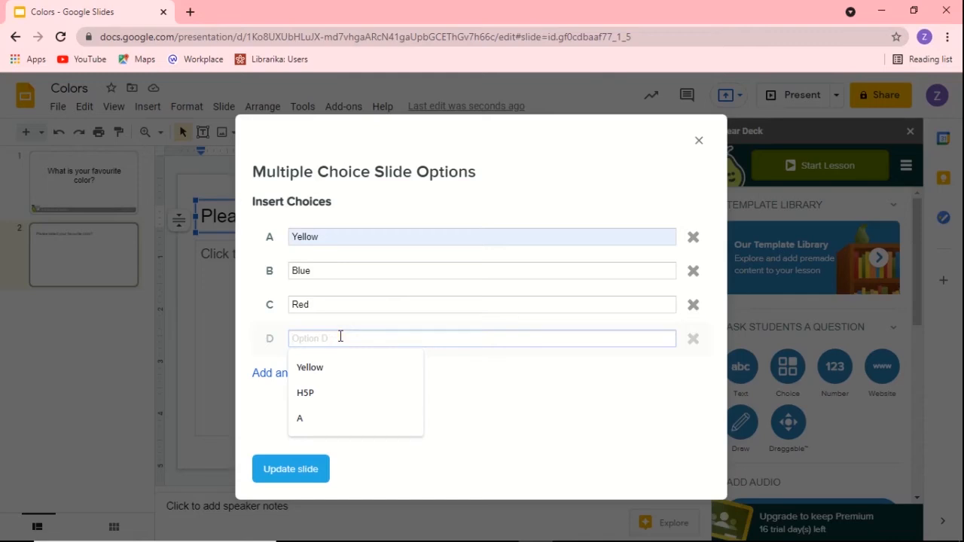
pyautogui.write('Pin')
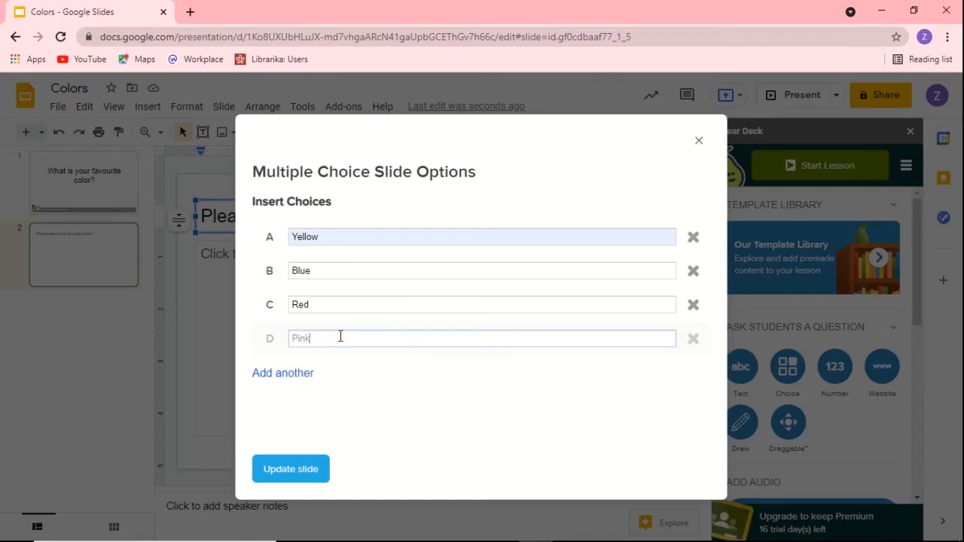
pyautogui.write('k')
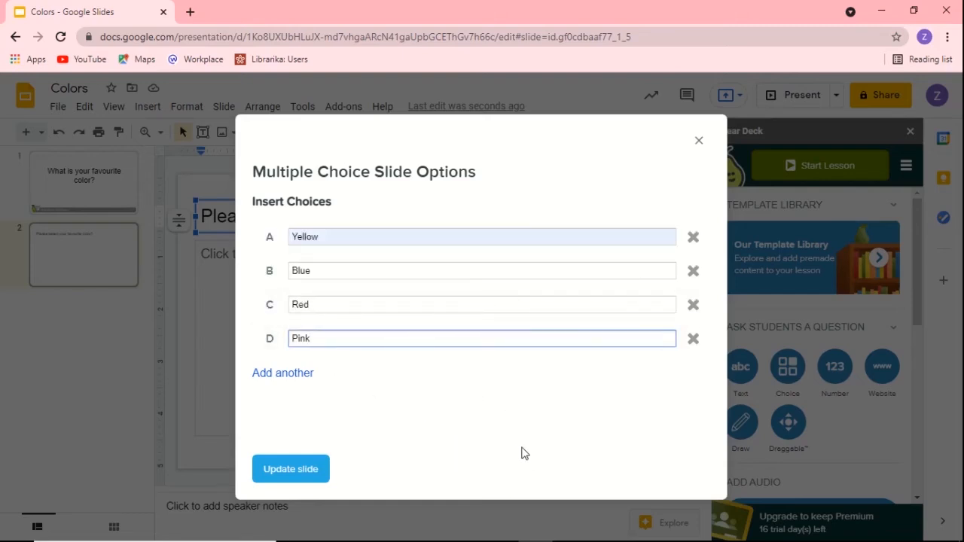
pyautogui.click(307, 475)
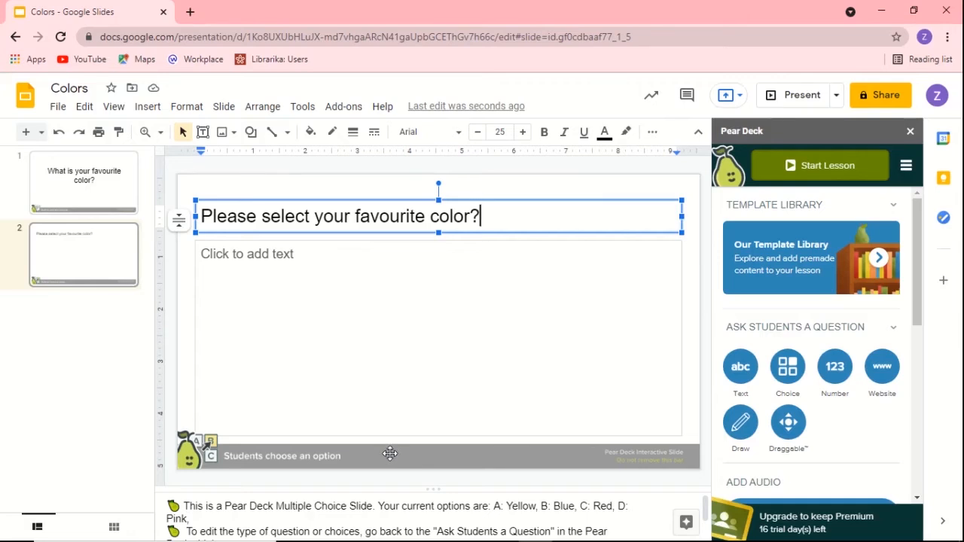
# Add a third slide titled "How many colors are there in the rainbow?" and make it a Pear Deck Number question
pyautogui.click(836, 381)
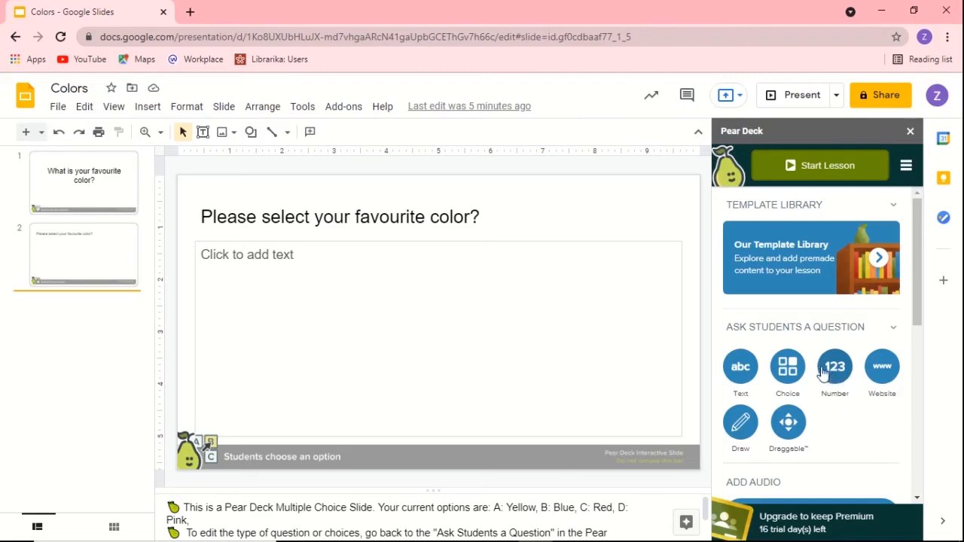
pyautogui.click(224, 108)
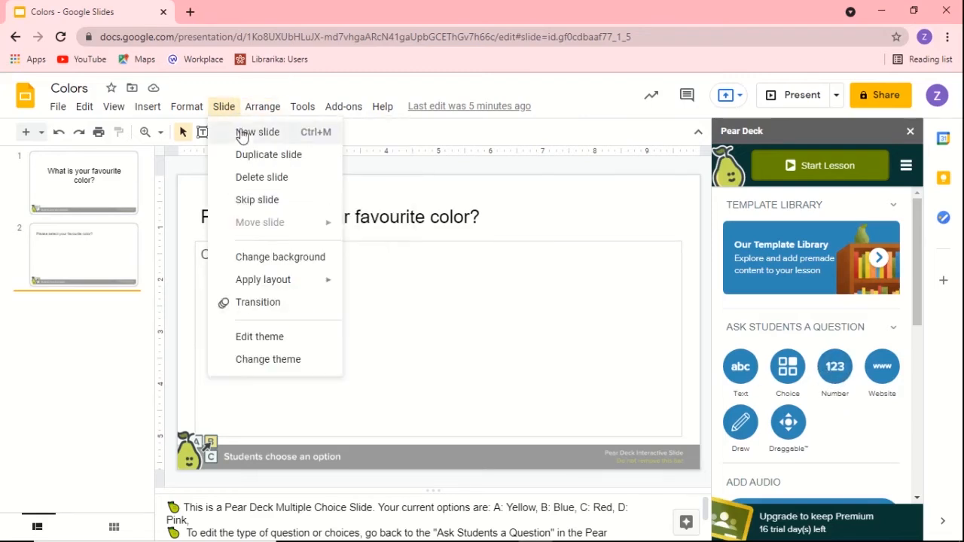
pyautogui.click(242, 134)
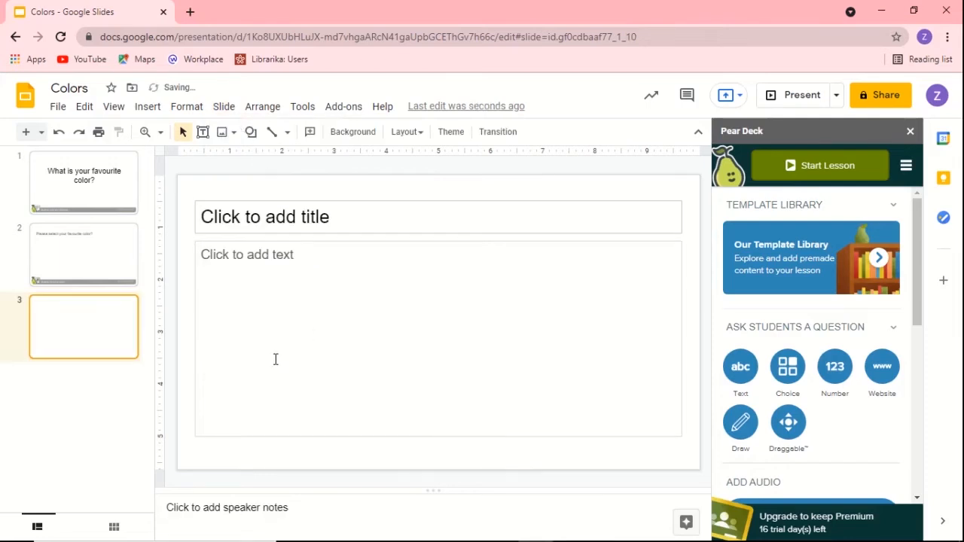
pyautogui.click(315, 215)
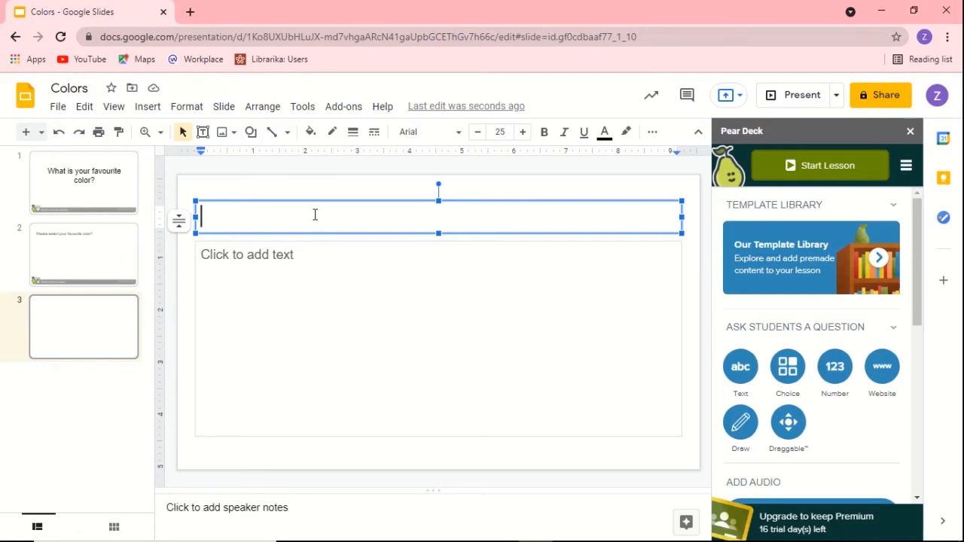
pyautogui.write('How many ')
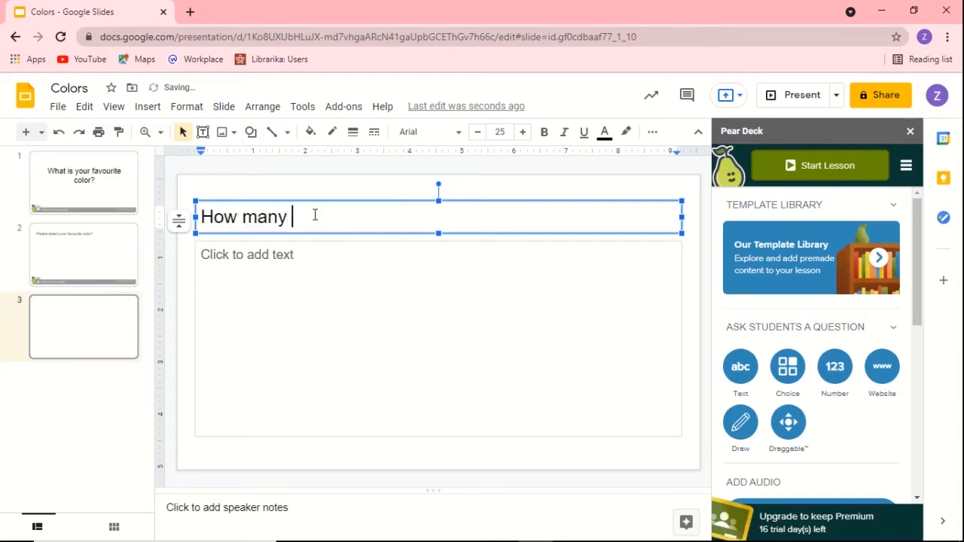
pyautogui.write('colors a')
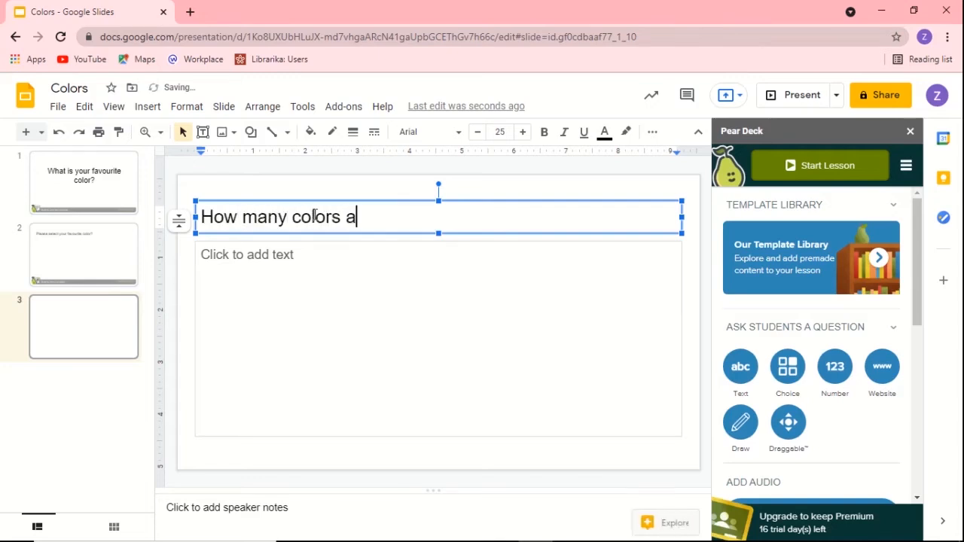
pyautogui.write('re there')
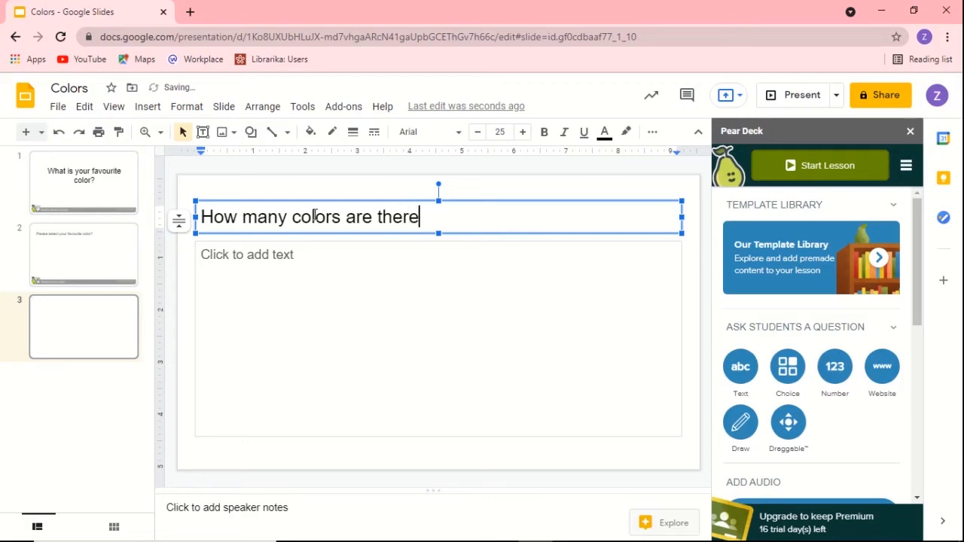
pyautogui.write(' in the ')
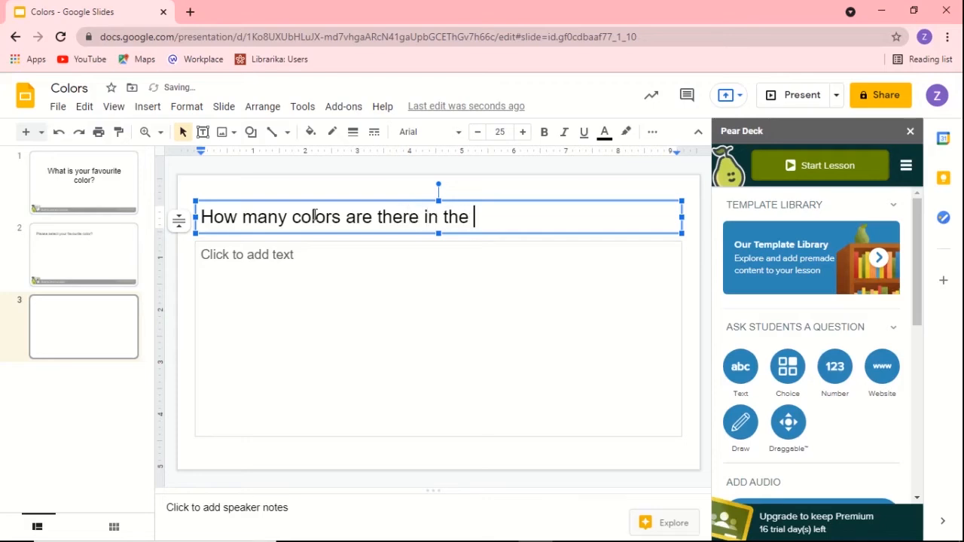
pyautogui.write('rainbow')
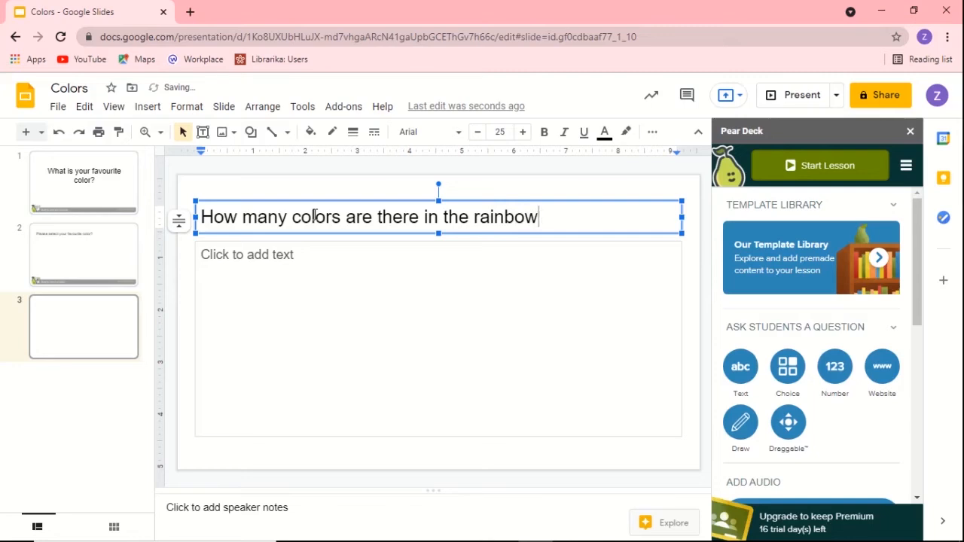
pyautogui.write('?')
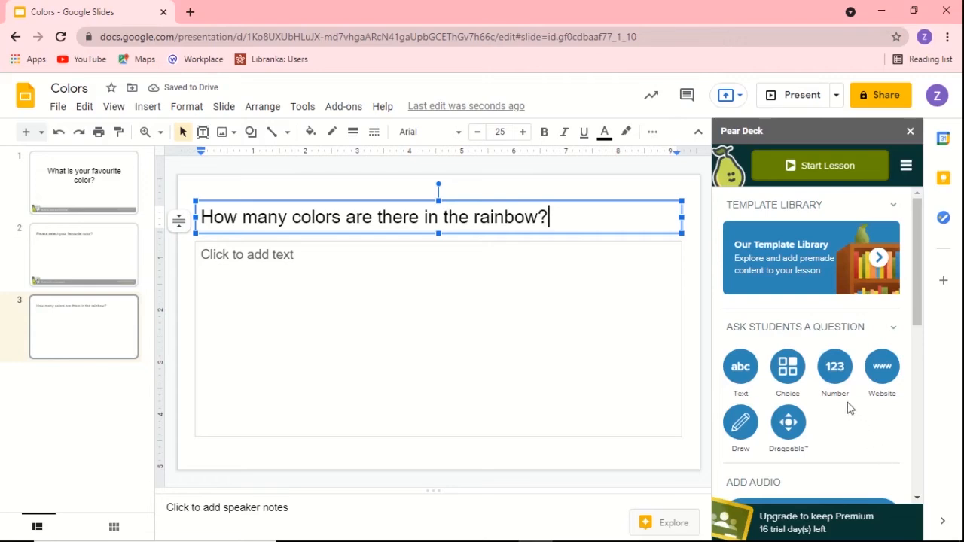
pyautogui.click(834, 375)
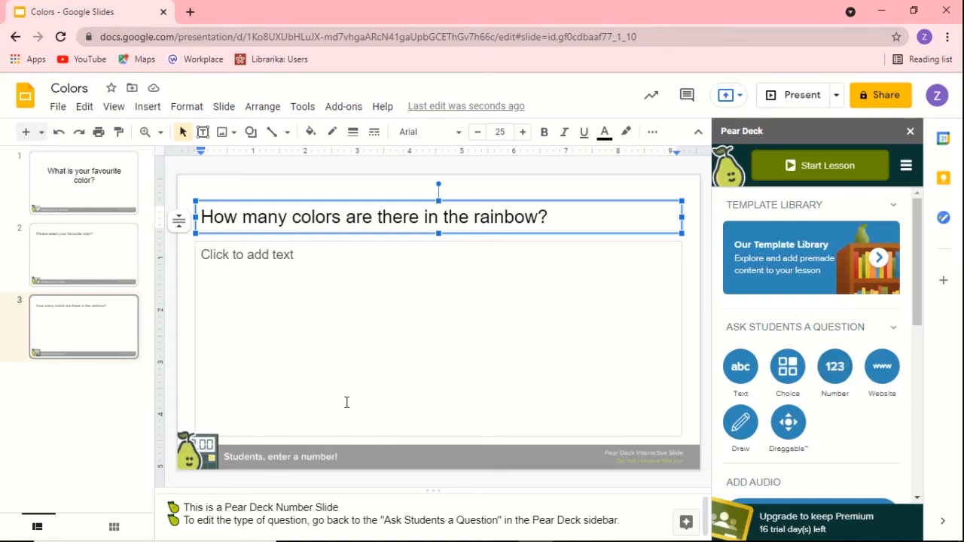
# Add a fourth slide with the title "Do you want to learn more about colors?"
pyautogui.click(893, 379)
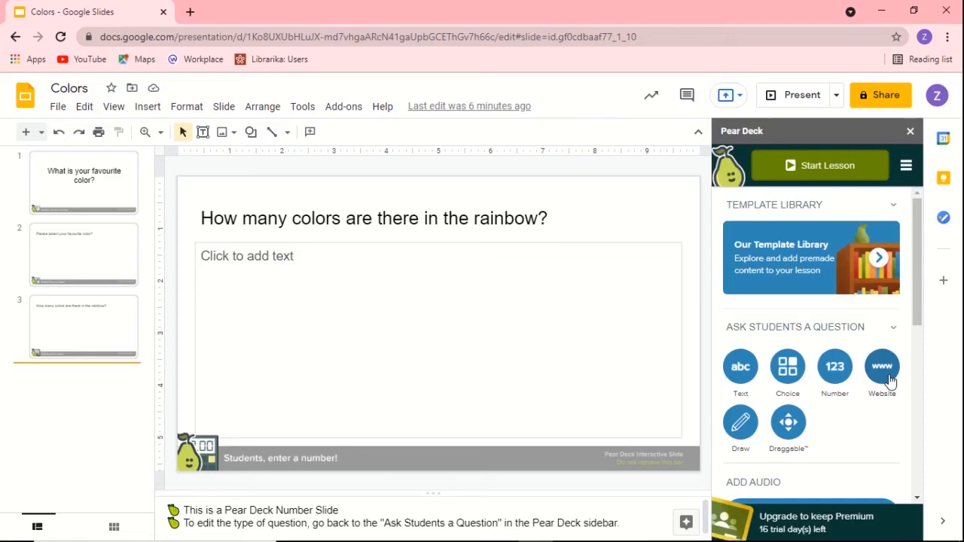
pyautogui.click(224, 107)
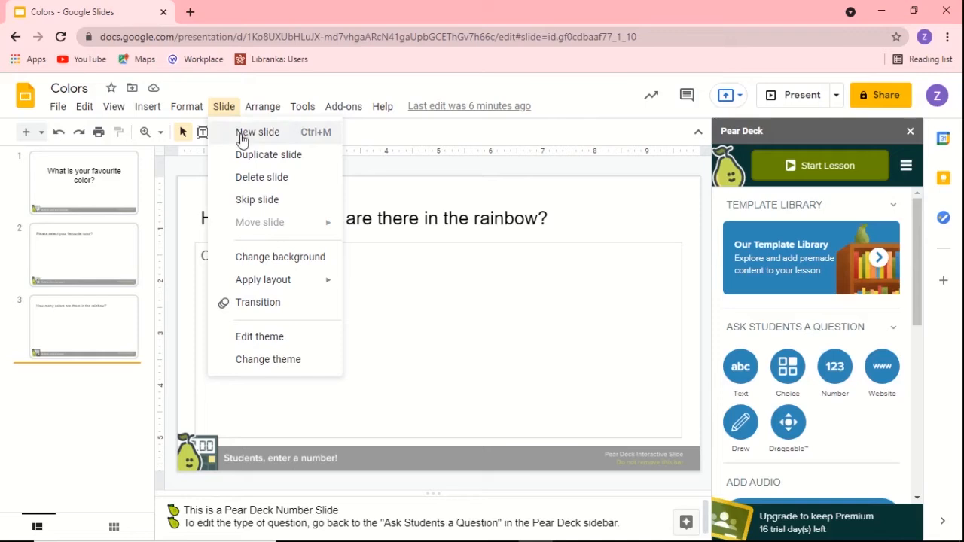
pyautogui.click(243, 135)
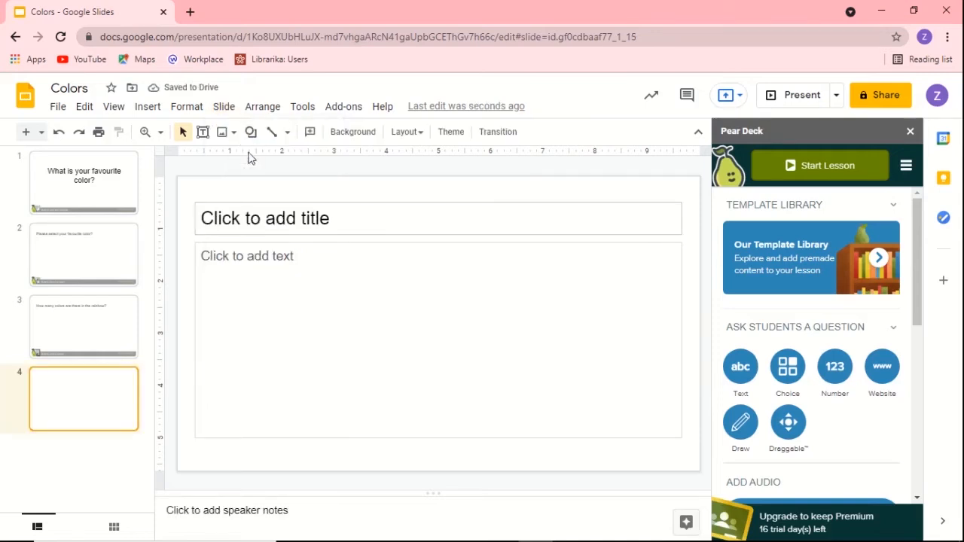
pyautogui.click(262, 219)
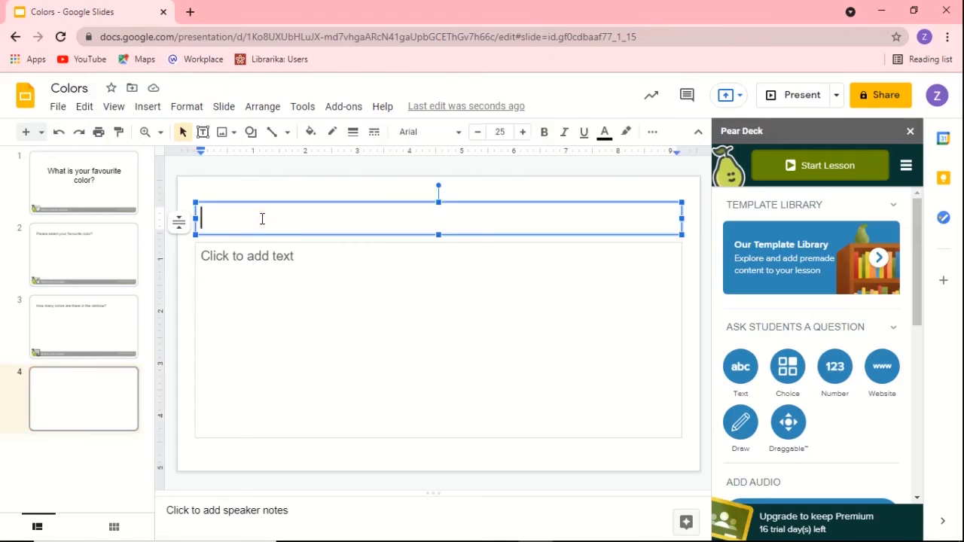
pyautogui.write('Do y')
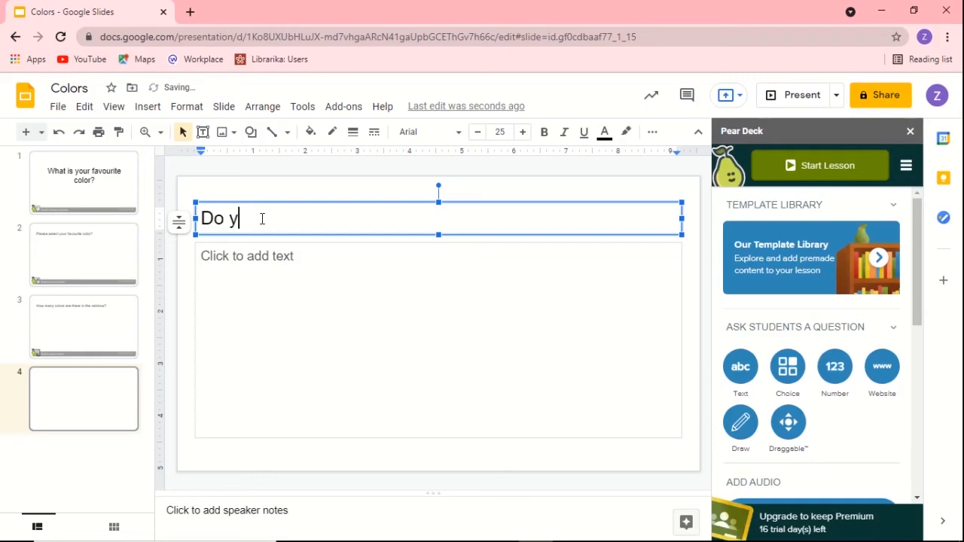
pyautogui.write('ou want ot')
pyautogui.press('BackSpace')
pyautogui.press('BackSpace')
pyautogui.press('BackSpace')
pyautogui.write('to learn ')
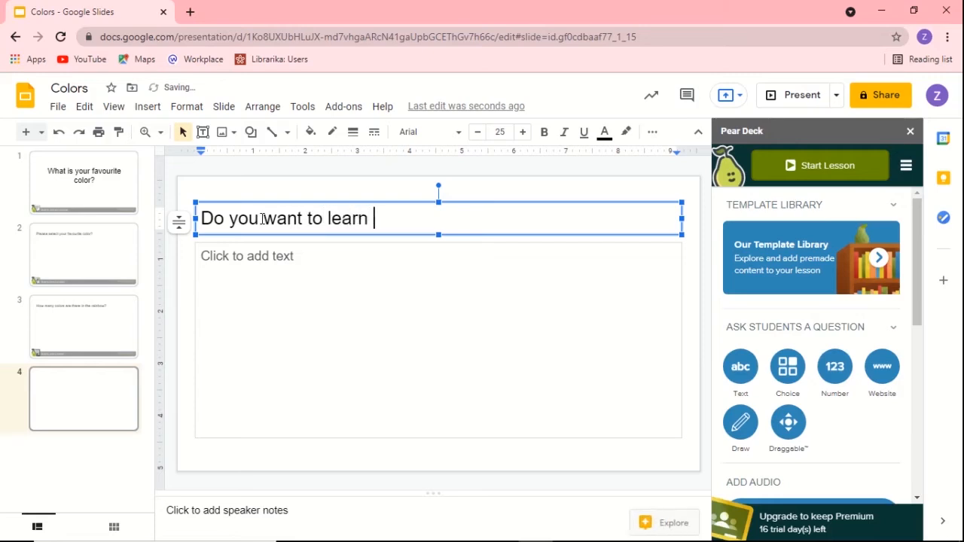
pyautogui.write('more about')
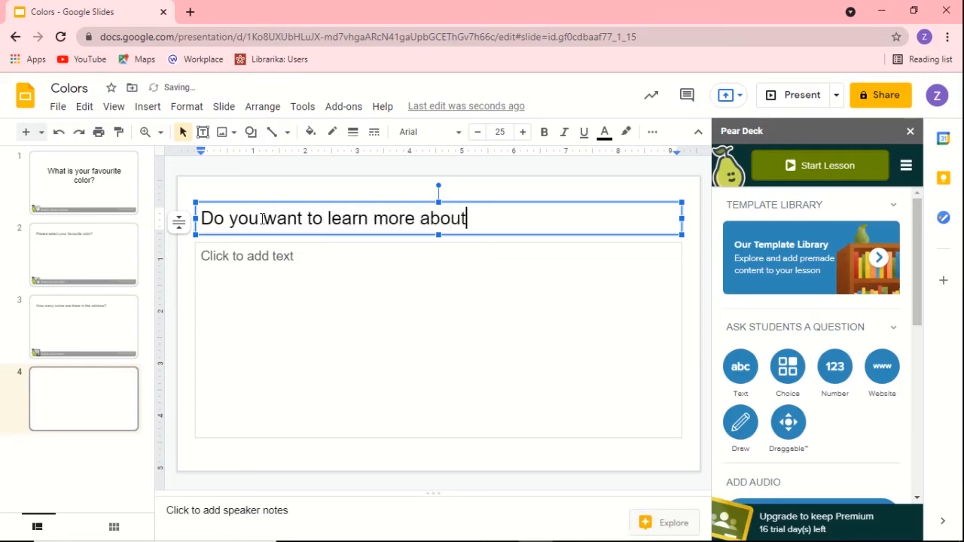
pyautogui.write(' colors?')
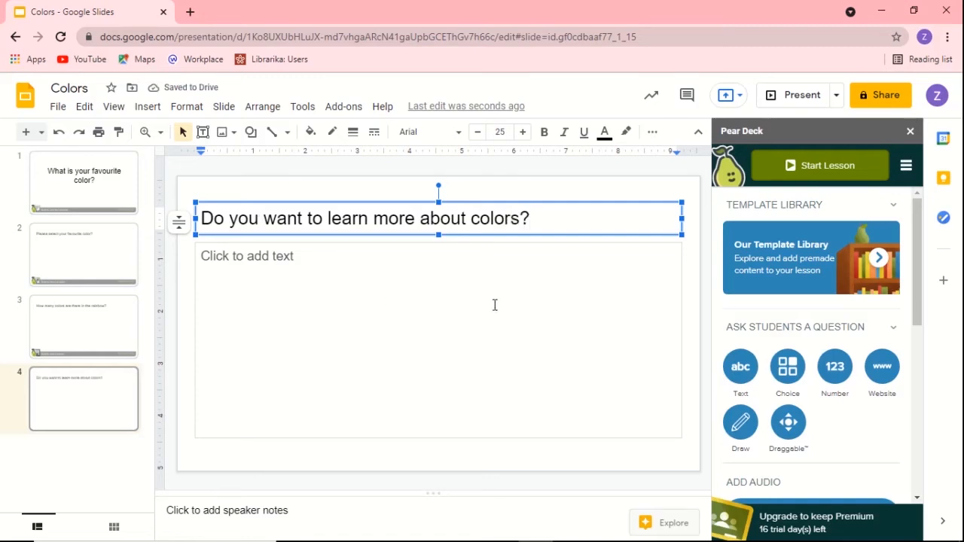
# Make slide 4 a Pear Deck Website question that opens en.wikipedia.org/wiki/Color, checking the page preview before updating the slide
pyautogui.click(883, 374)
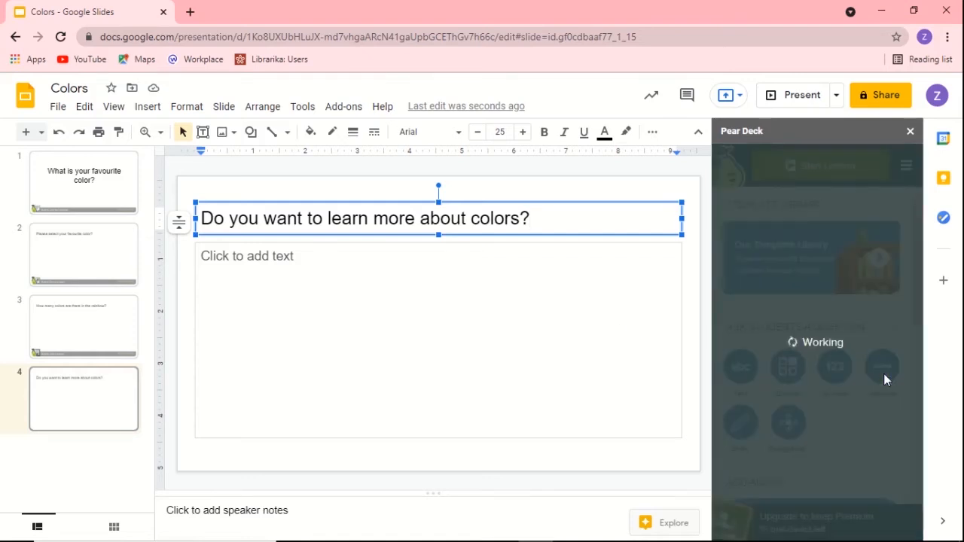
pyautogui.click(885, 381)
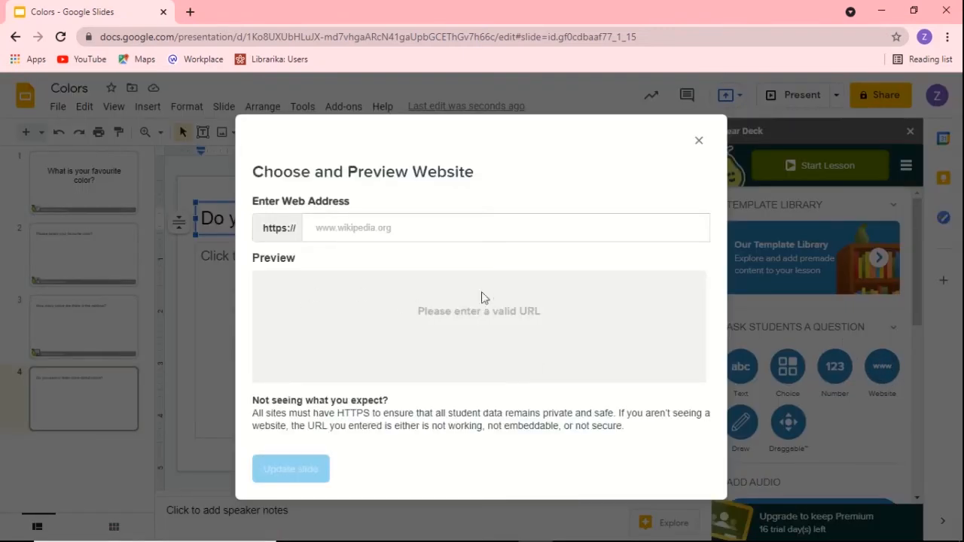
pyautogui.click(477, 230)
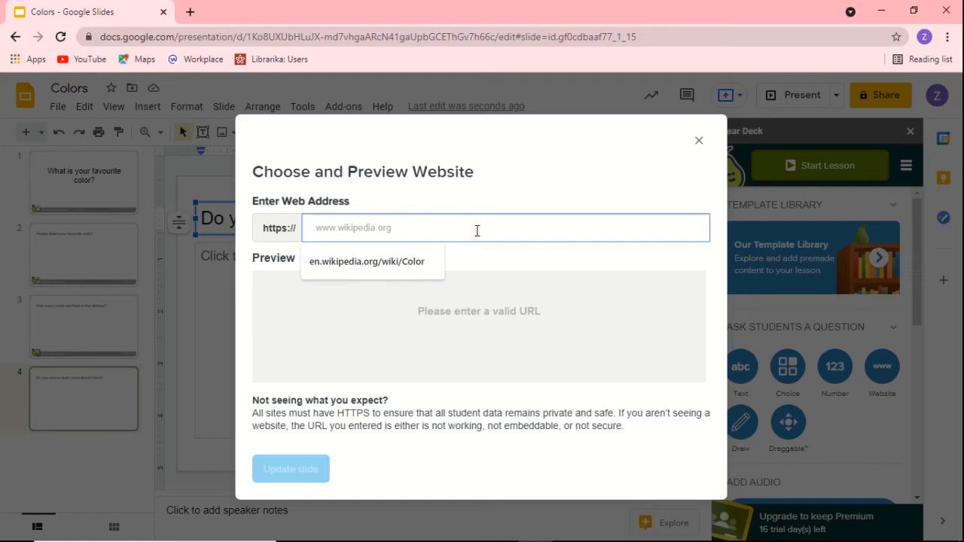
pyautogui.click(403, 261)
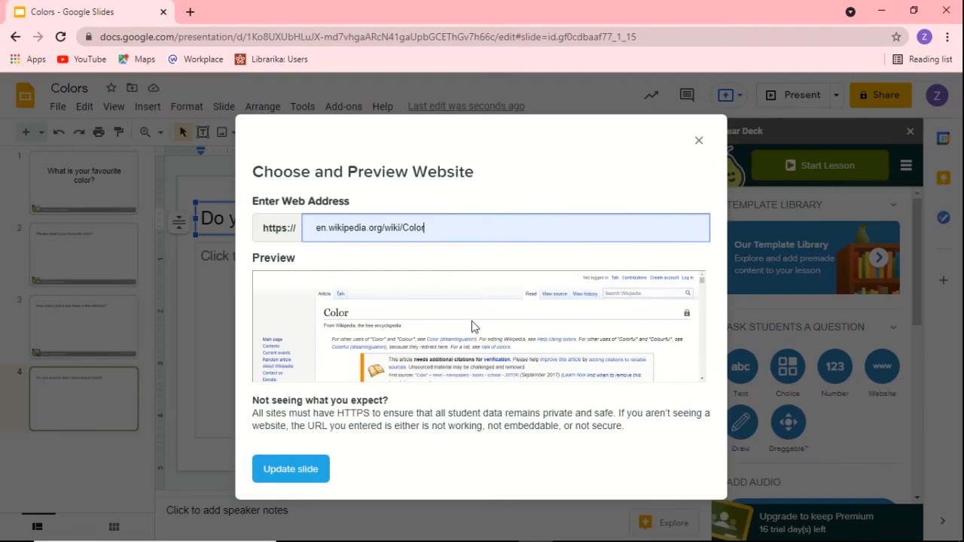
pyautogui.scroll(-2, 473, 326)
pyautogui.scroll(-6, 473, 325)
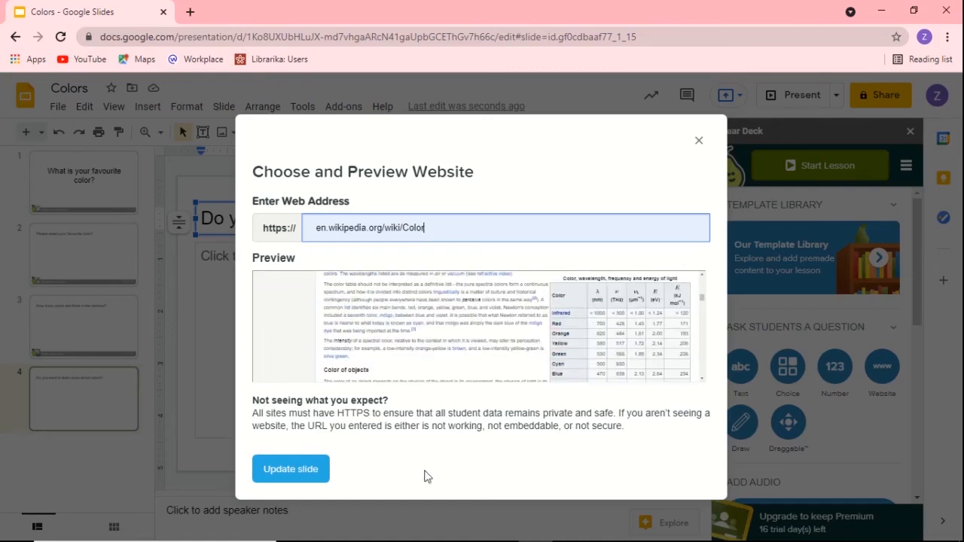
pyautogui.click(291, 469)
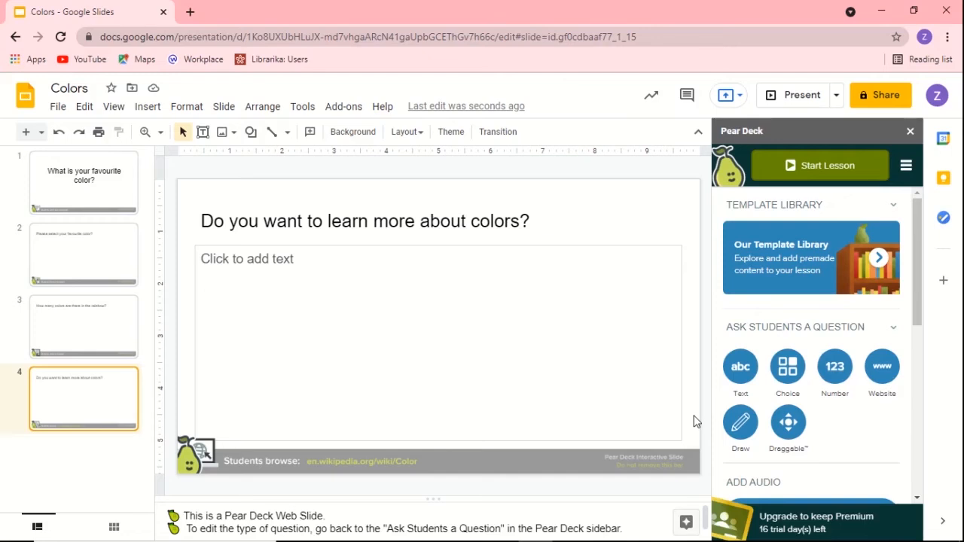
# Add a fifth slide titled "Please draw a circle on the Yellow color and square on the Blue Color."
pyautogui.click(226, 110)
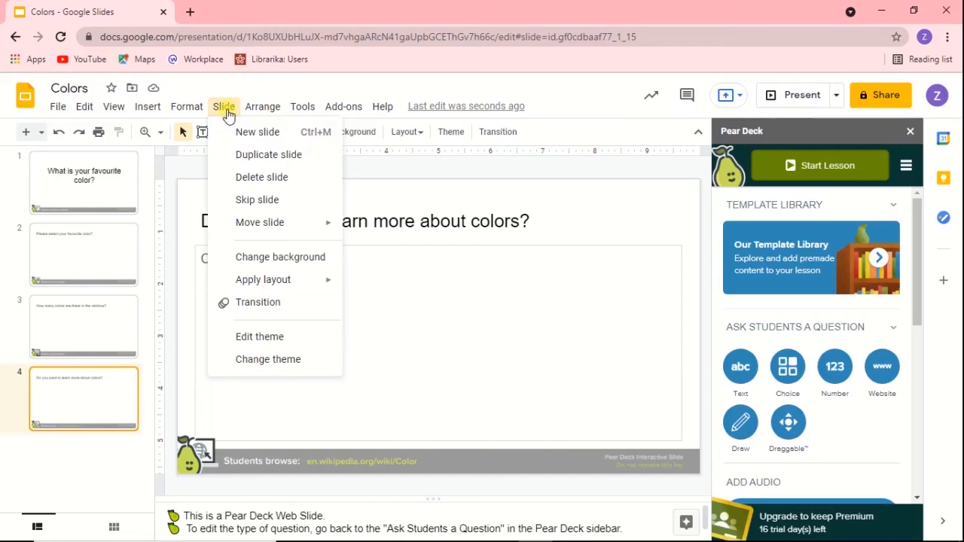
pyautogui.click(257, 135)
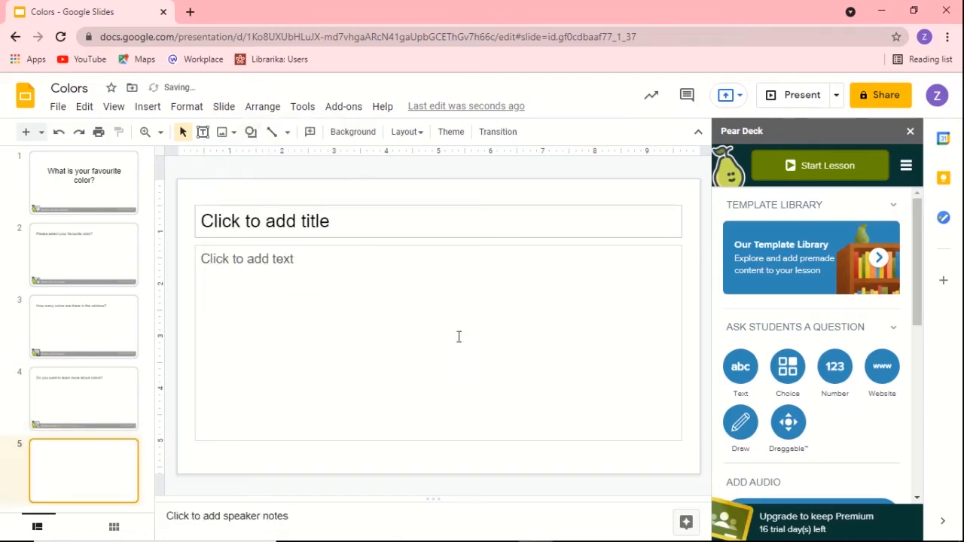
pyautogui.click(395, 222)
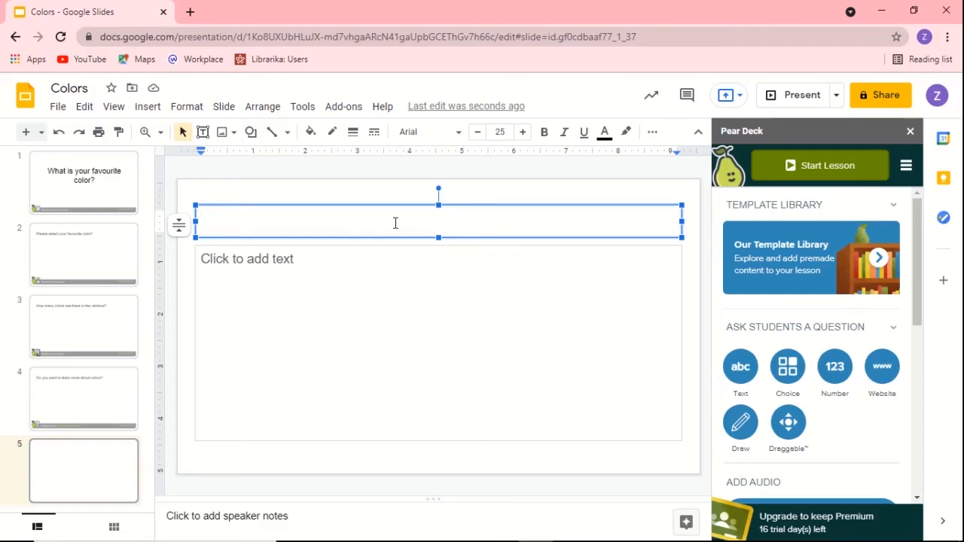
pyautogui.write('Please draw a circle on the Yellow color and square on the Blue Color.')
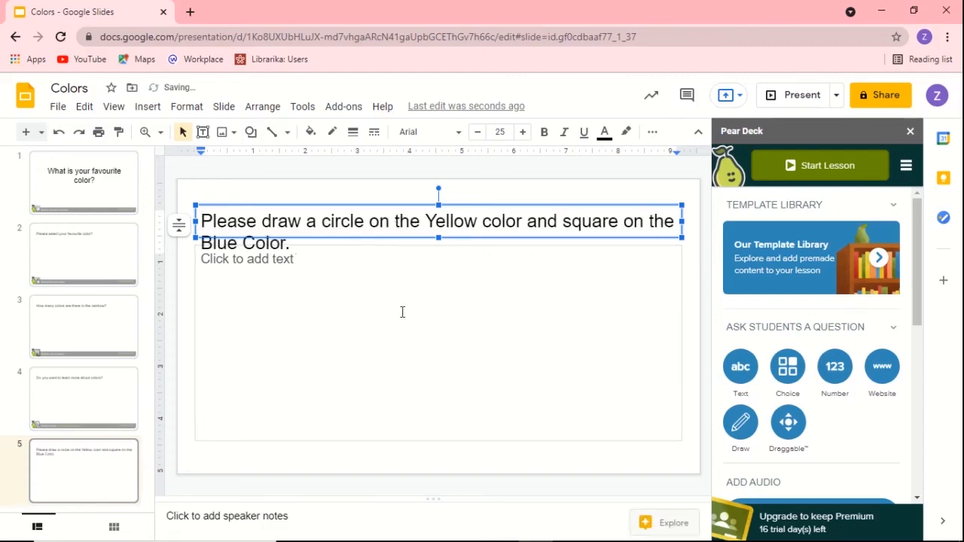
# Lower the upper edge of slide 5's body text box so it clears the two-line title
pyautogui.click(402, 312)
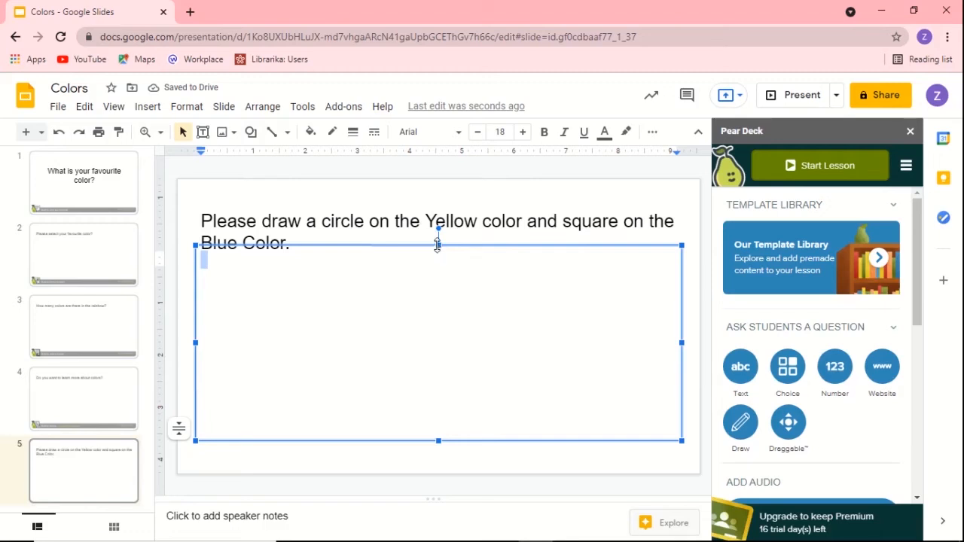
pyautogui.moveTo(438, 244); pyautogui.dragTo(433, 277)
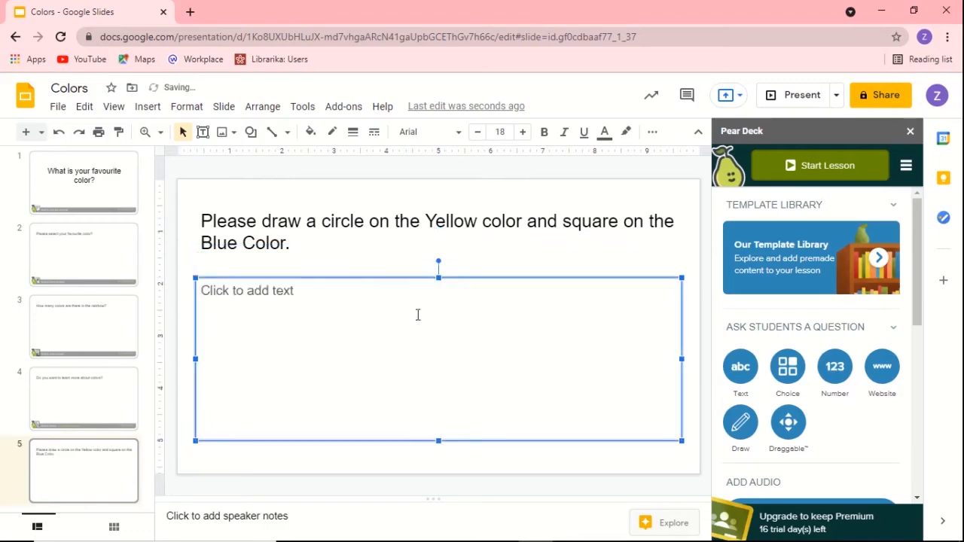
pyautogui.click(341, 305)
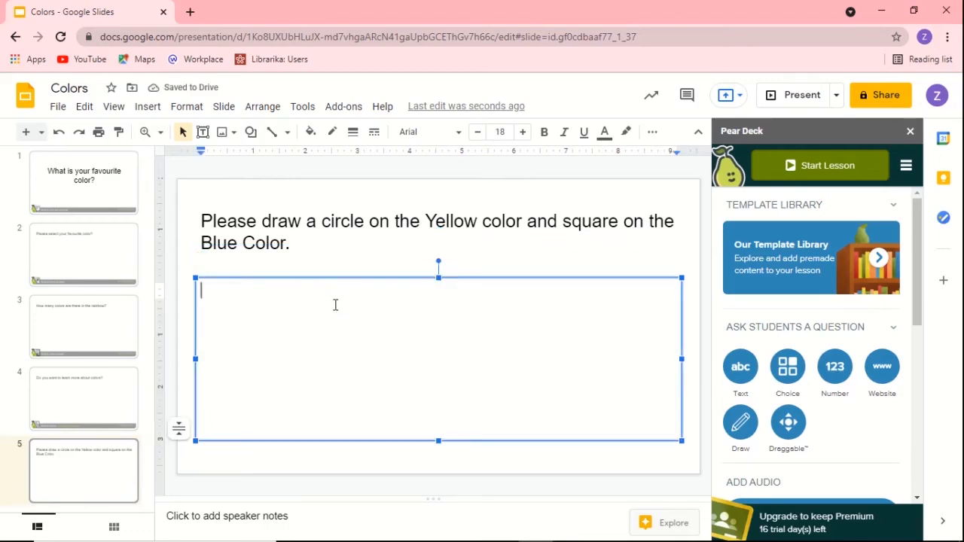
# Insert the "yellow" image from the computer on slide 5, shrink it and place it in the left part of the body area
pyautogui.click(154, 111)
pyautogui.moveTo(177, 133)
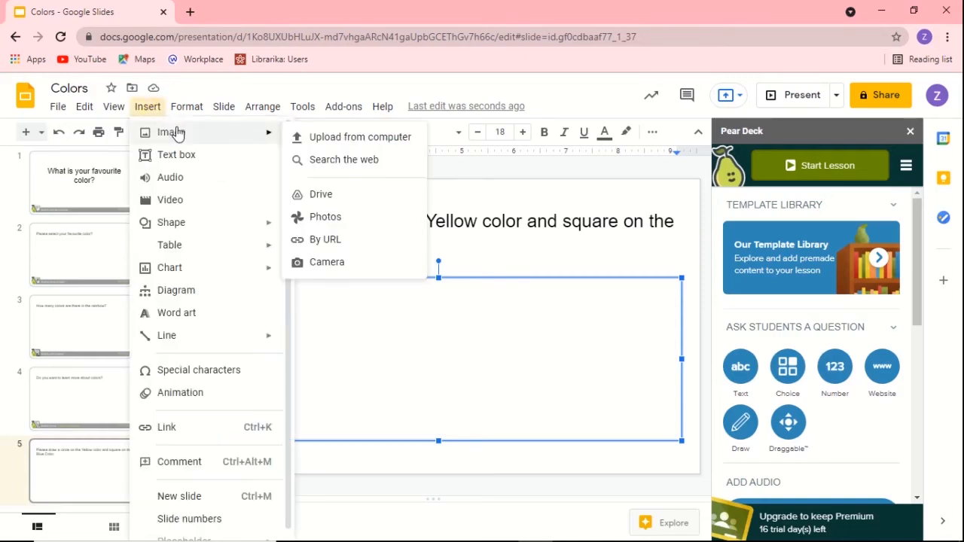
pyautogui.click(351, 137)
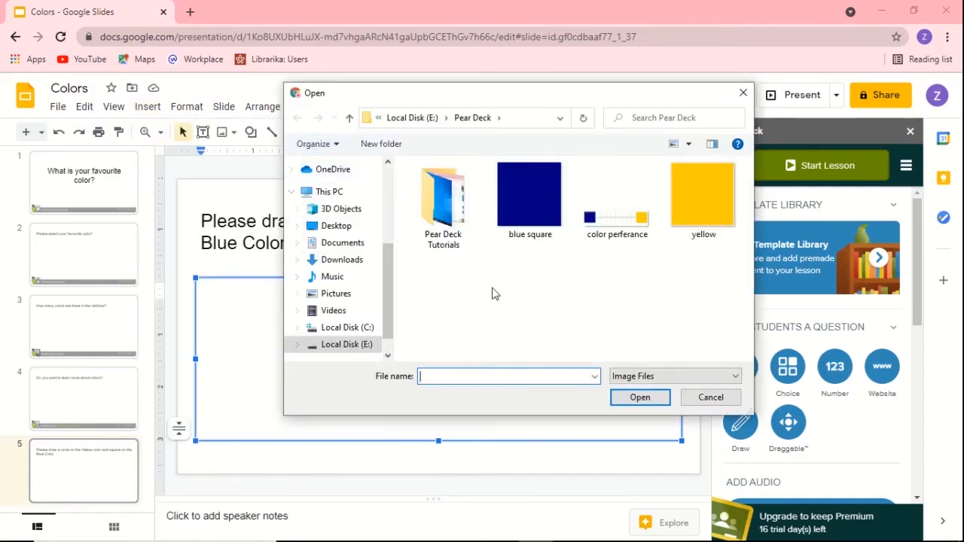
pyautogui.click(693, 204)
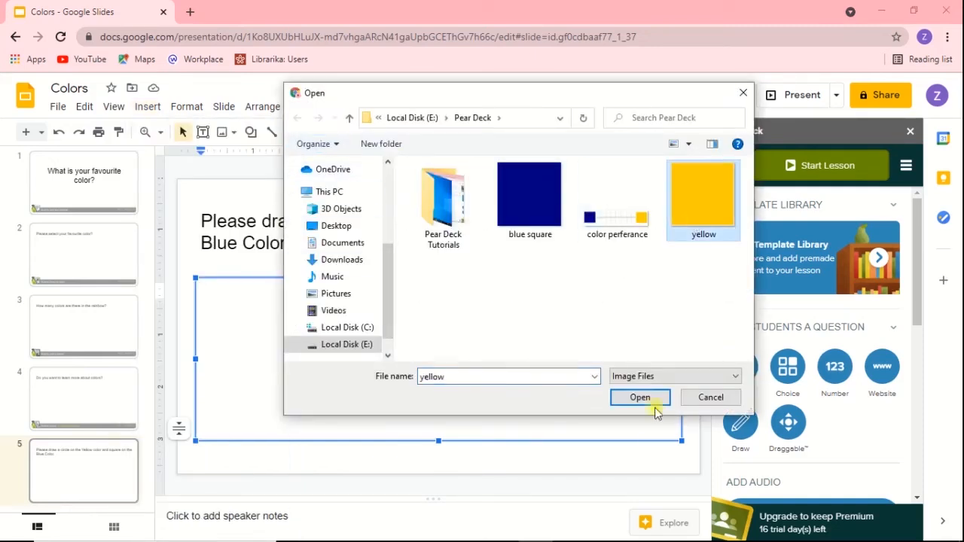
pyautogui.click(638, 398)
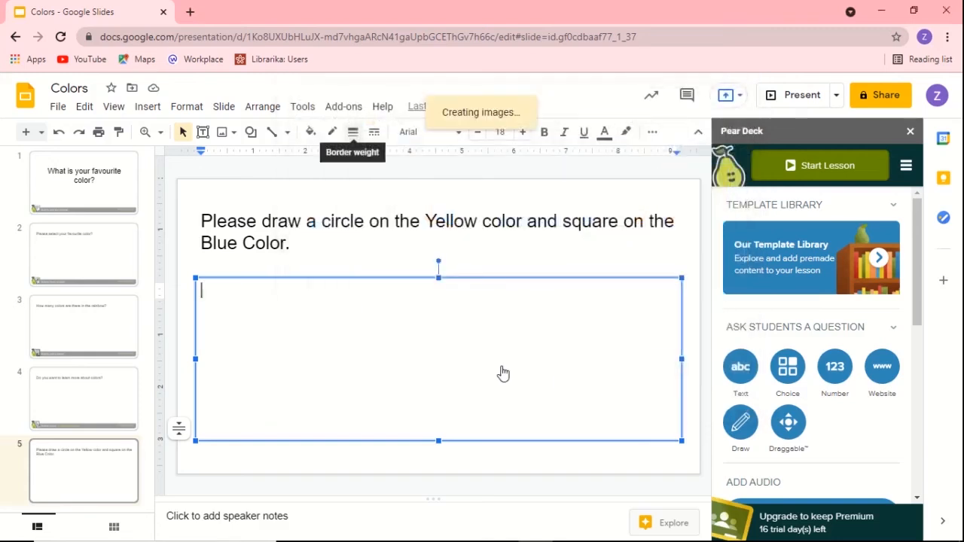
pyautogui.moveTo(486, 363); pyautogui.dragTo(296, 391)
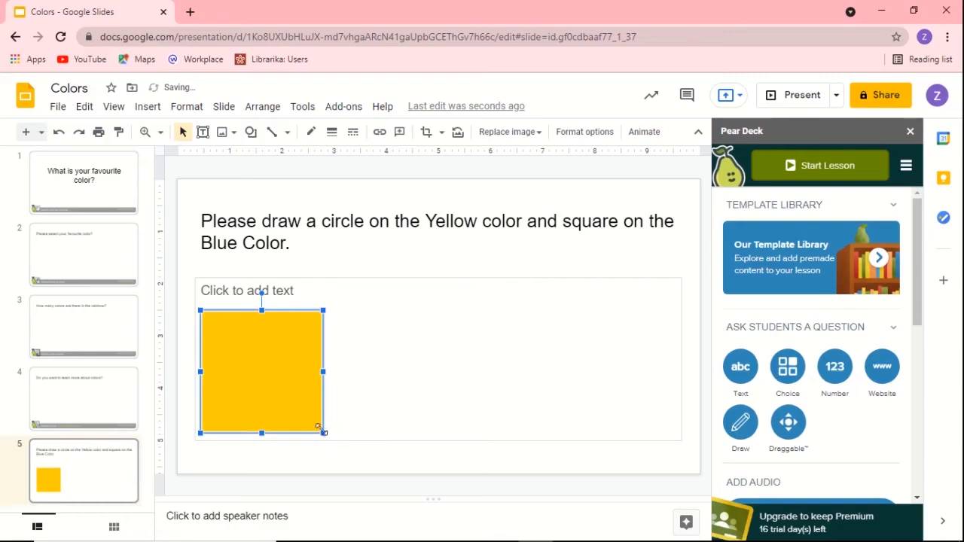
pyautogui.moveTo(323, 431); pyautogui.dragTo(281, 371)
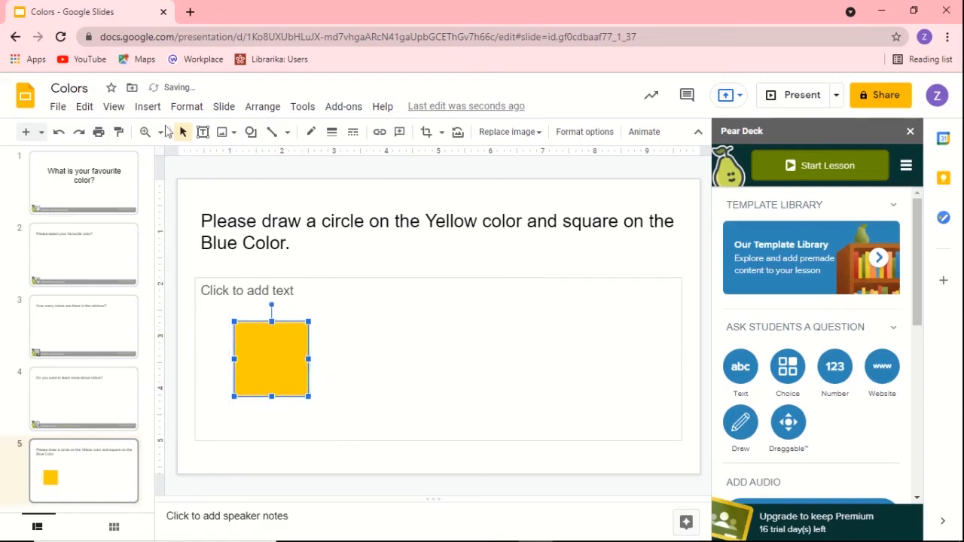
# Insert the "blue square" image from the computer, place it to the right of the yellow square and shrink it to a similar size
pyautogui.click(149, 107)
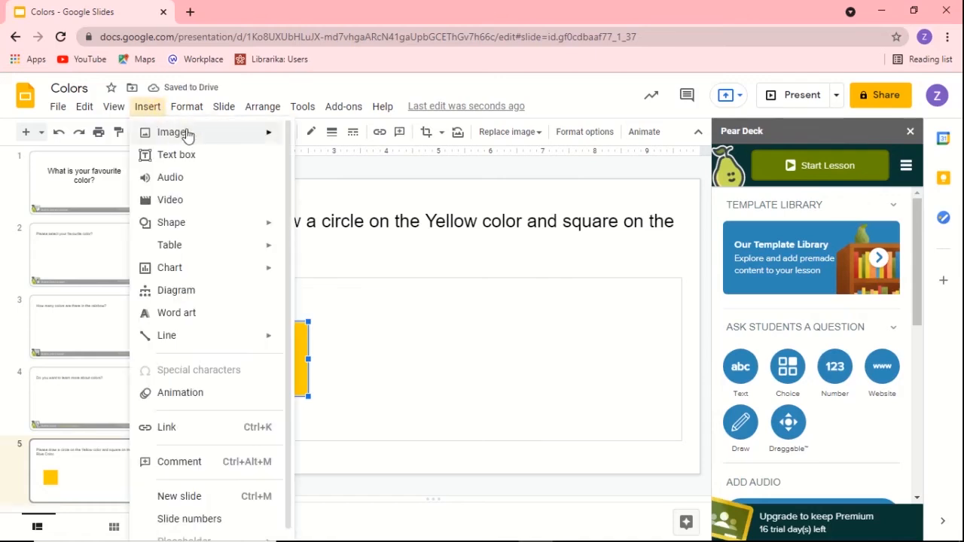
pyautogui.moveTo(177, 133)
pyautogui.click(341, 138)
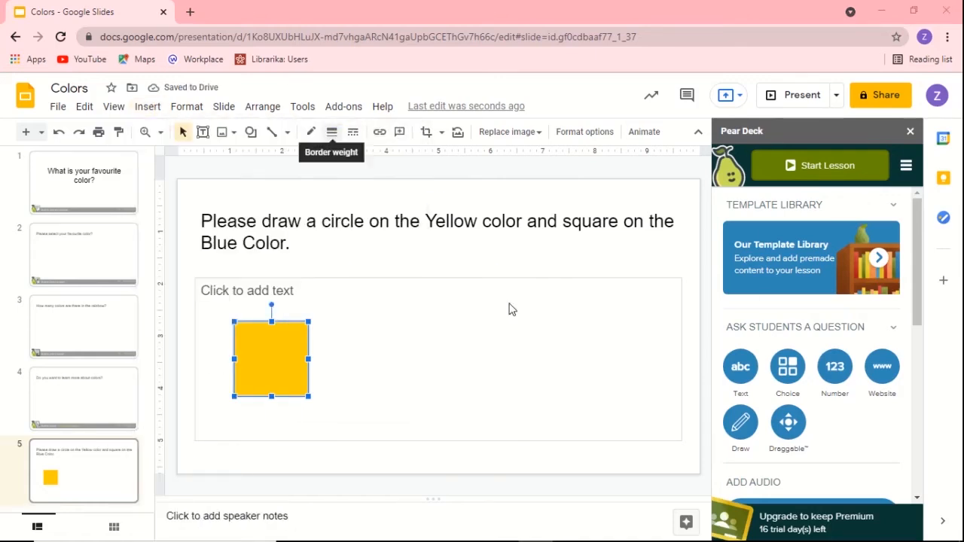
pyautogui.click(527, 210)
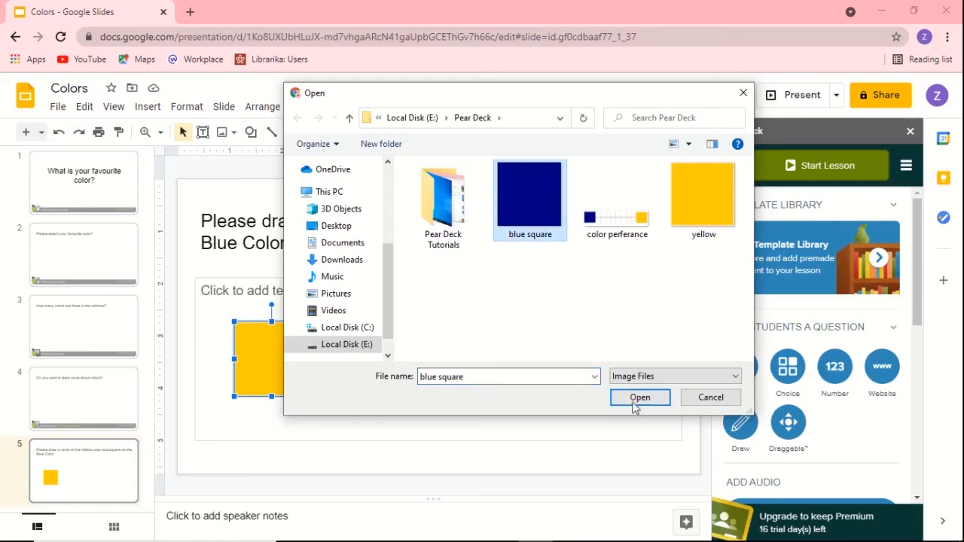
pyautogui.click(639, 398)
pyautogui.moveTo(439, 323); pyautogui.dragTo(538, 359)
pyautogui.moveTo(599, 420); pyautogui.dragTo(560, 381)
pyautogui.moveTo(515, 338); pyautogui.dragTo(529, 354)
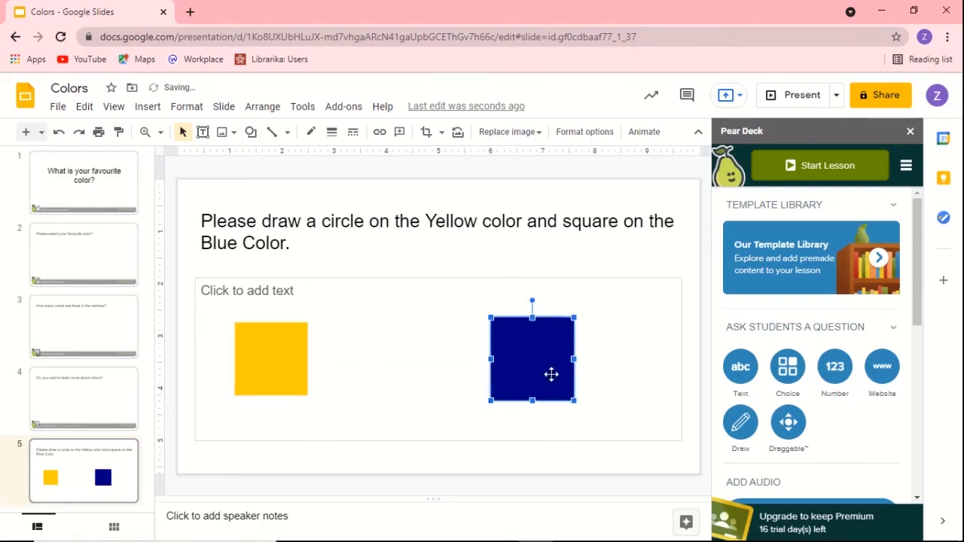
pyautogui.moveTo(572, 400); pyautogui.dragTo(570, 396)
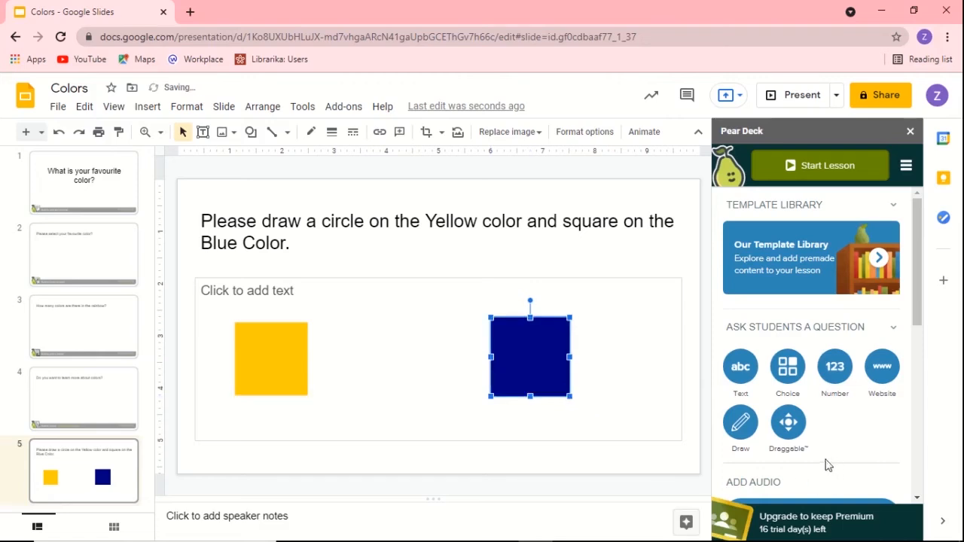
# Make slide 5 a Pear Deck Draw question
pyautogui.click(739, 425)
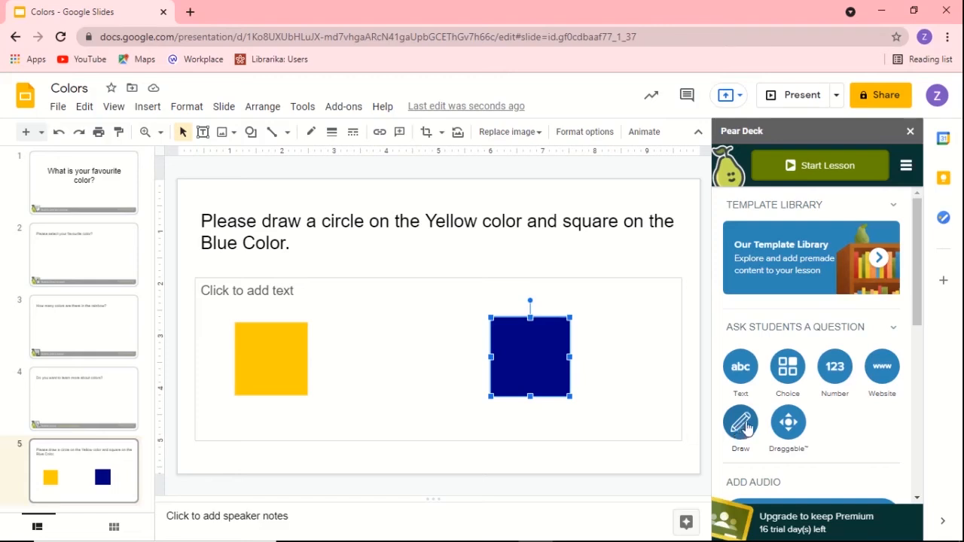
pyautogui.click(748, 419)
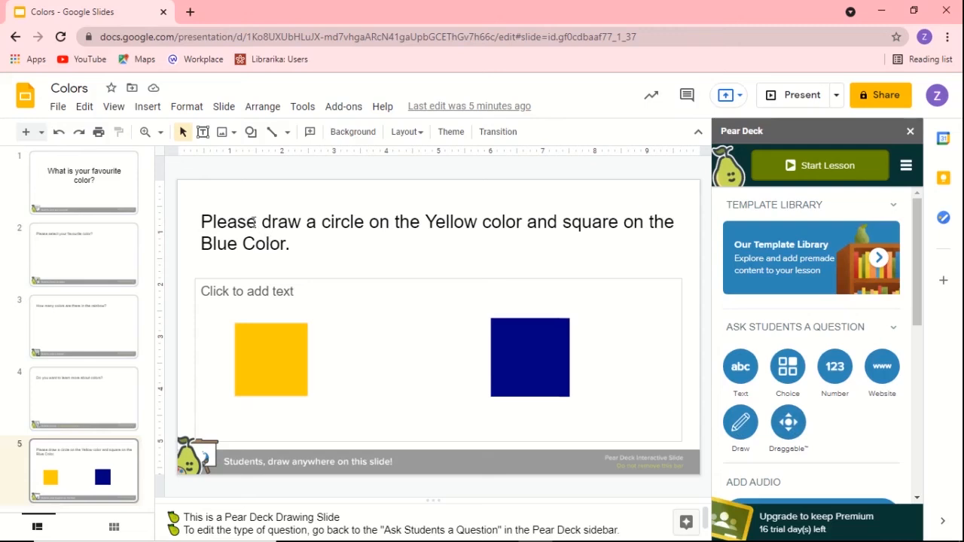
# Add a new slide after slide 5 and title it "Please rate your preference between blue and yellow color."
pyautogui.click(227, 112)
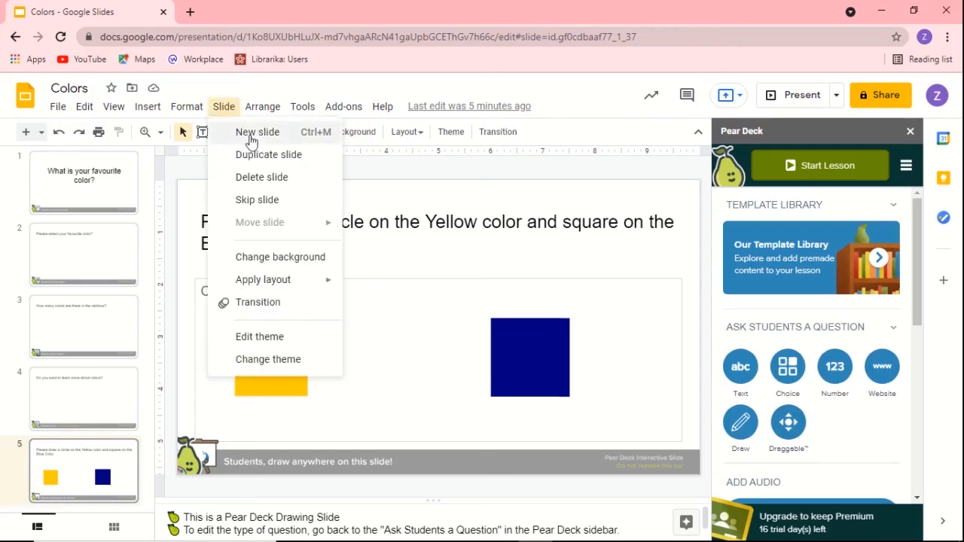
pyautogui.click(252, 139)
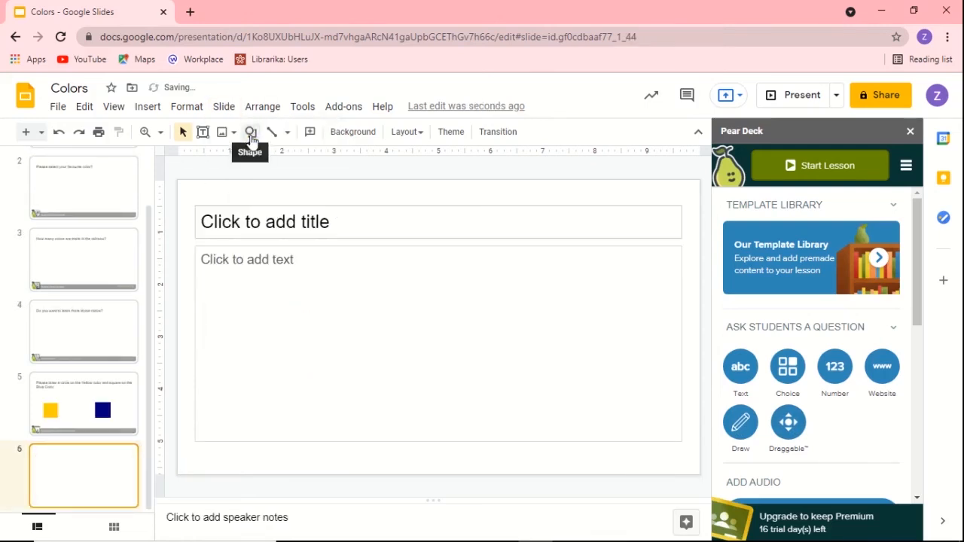
pyautogui.click(273, 224)
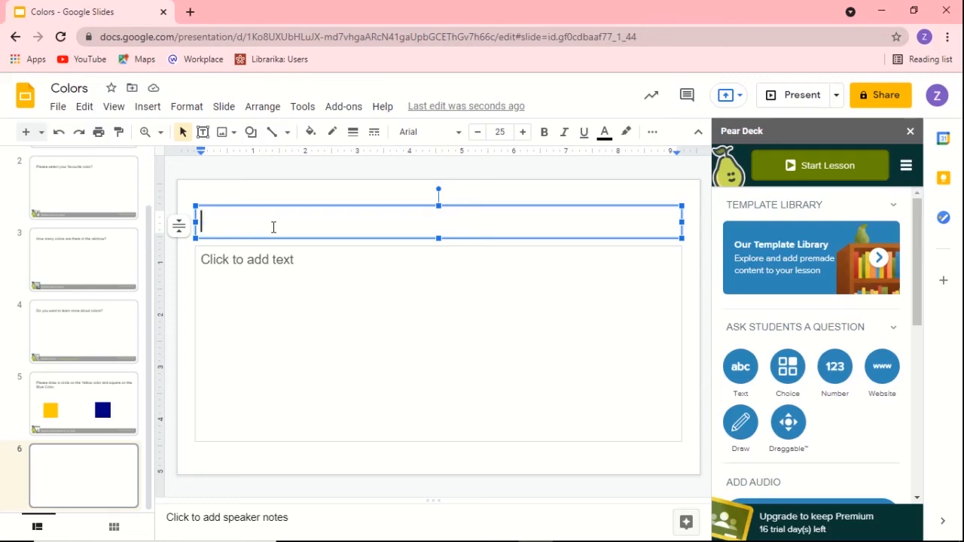
pyautogui.write('Plea')
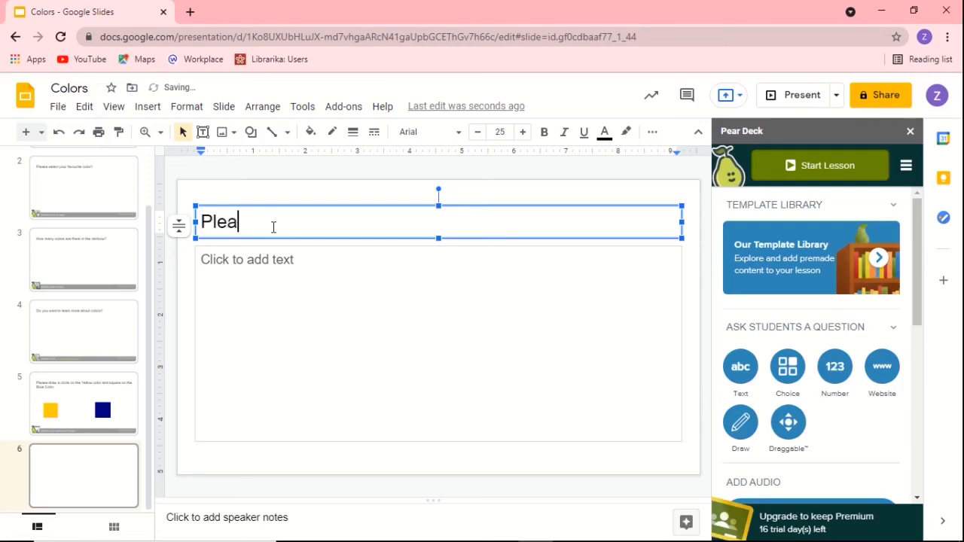
pyautogui.write('se rate your')
pyautogui.write('p')
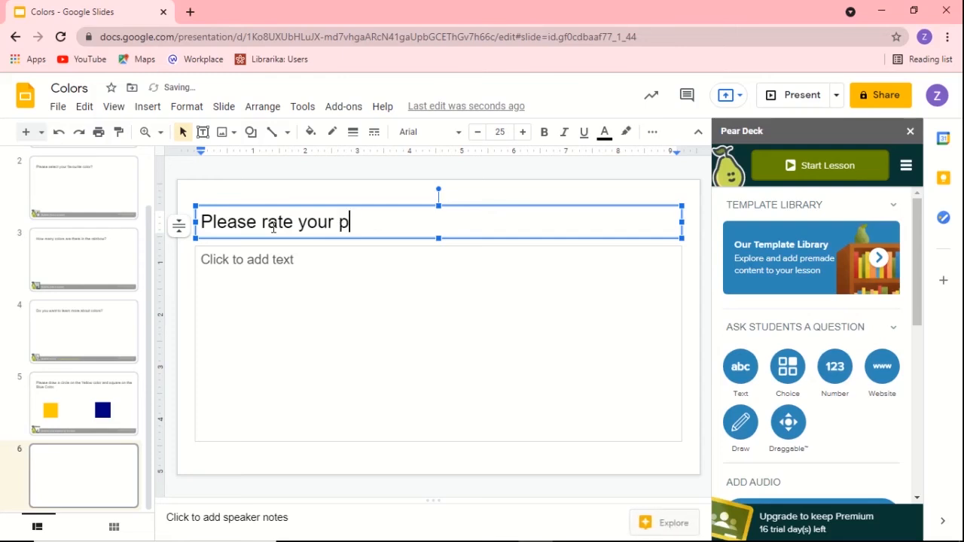
pyautogui.write('refere')
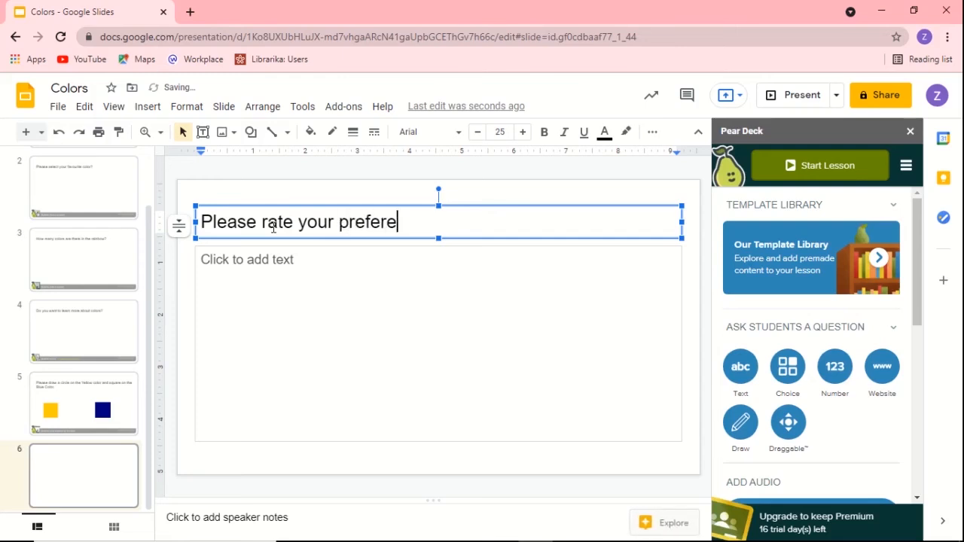
pyautogui.write('nce between ')
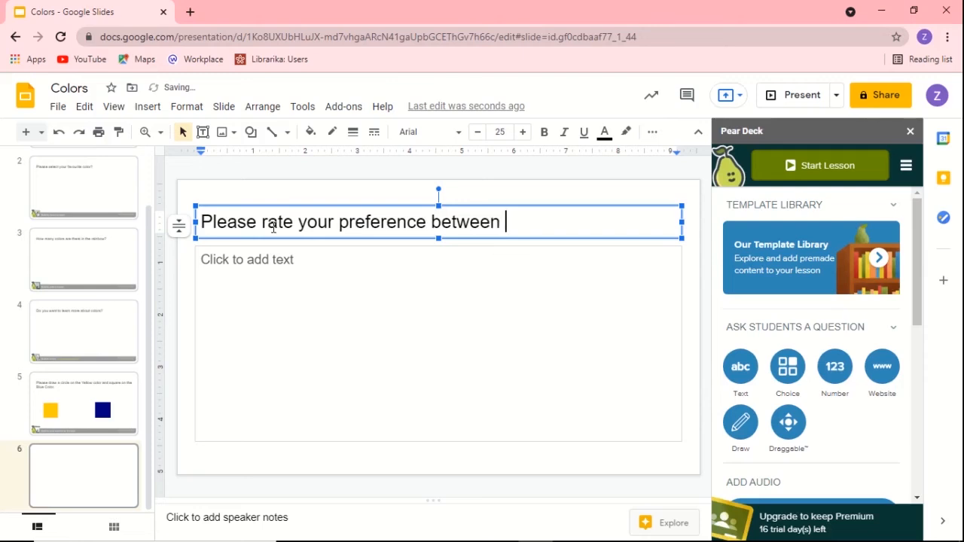
pyautogui.write('blue and')
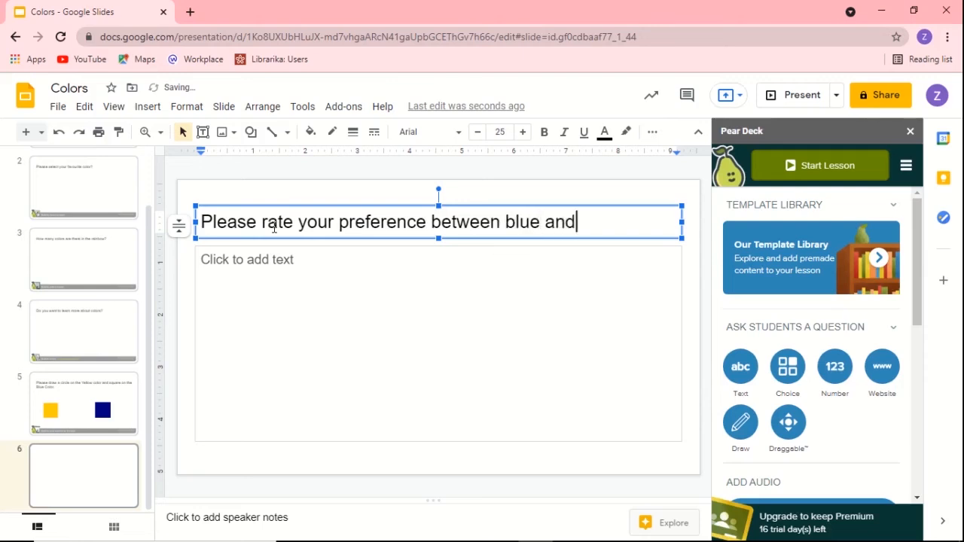
pyautogui.write(' yellow ')
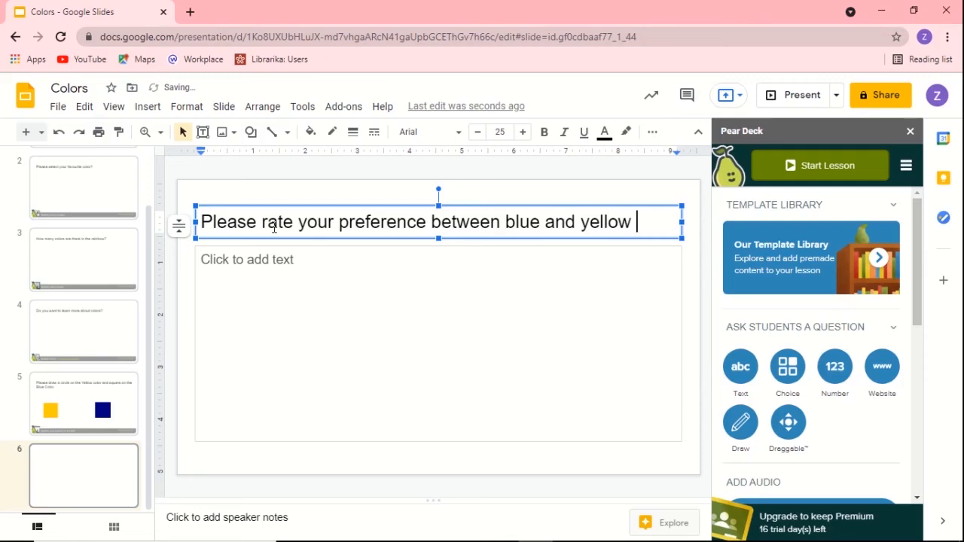
pyautogui.write('color.')
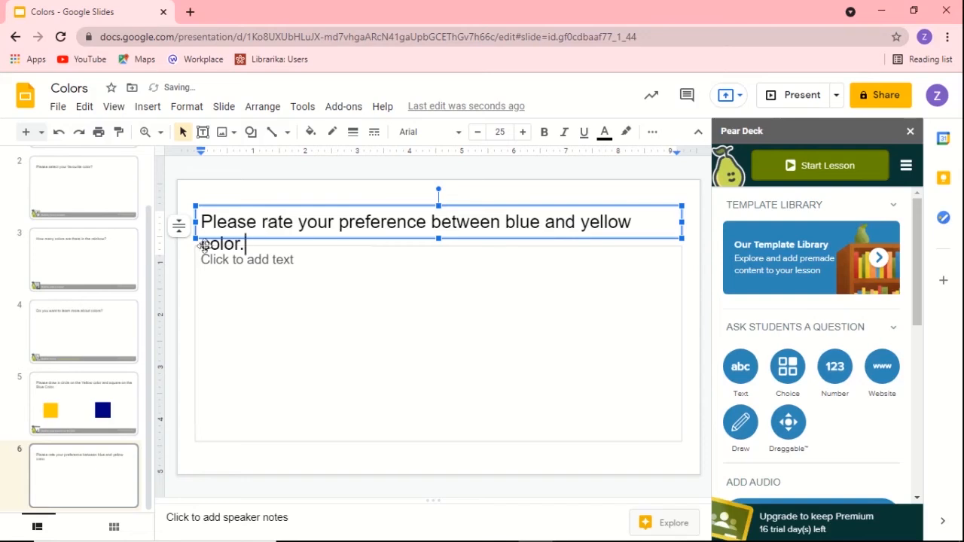
# Insert the "color perferance" image from the computer on slide 6 and move it slightly lower in the body area
pyautogui.click(270, 270)
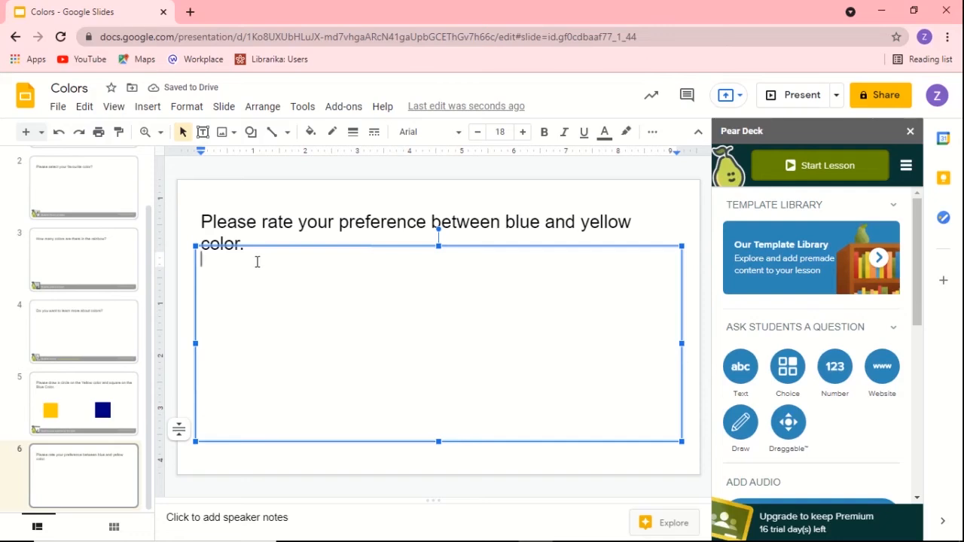
pyautogui.click(151, 110)
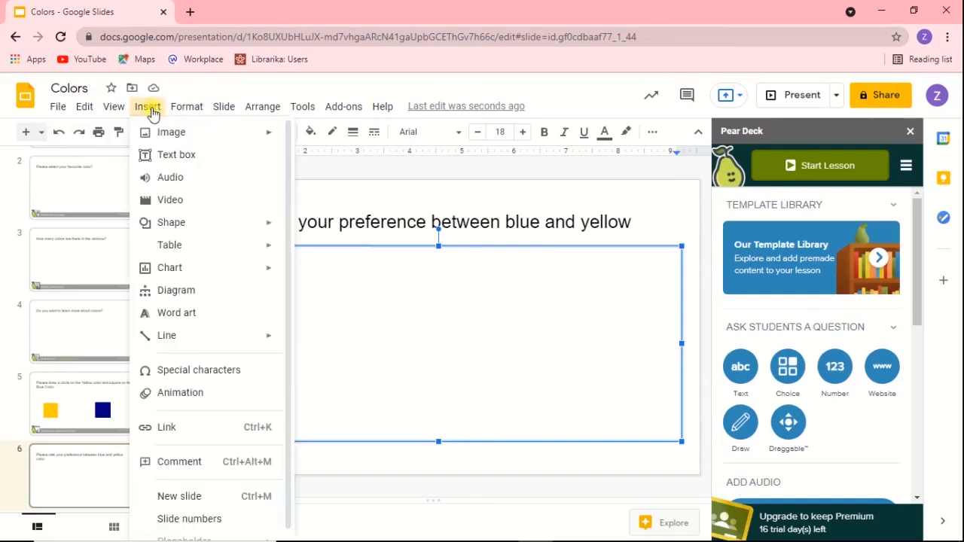
pyautogui.moveTo(172, 133)
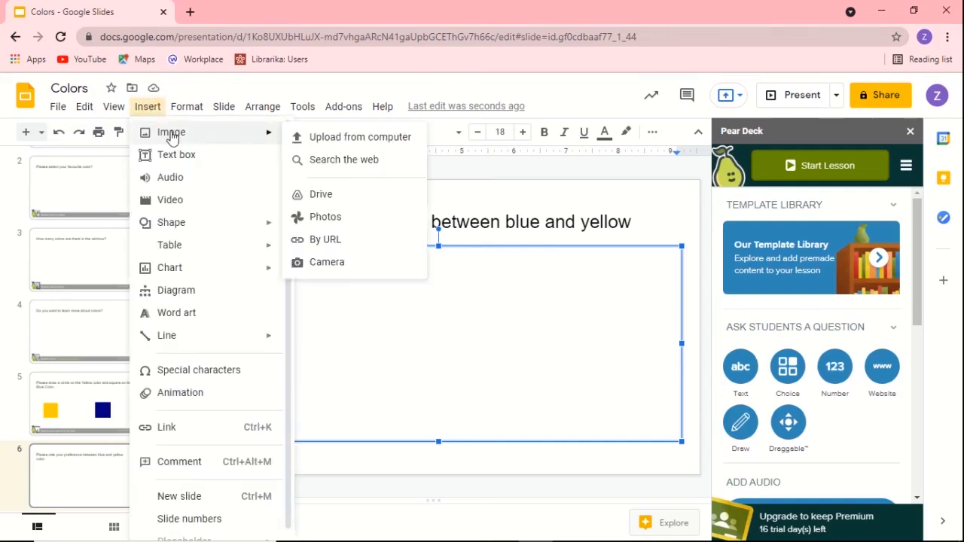
pyautogui.click(340, 140)
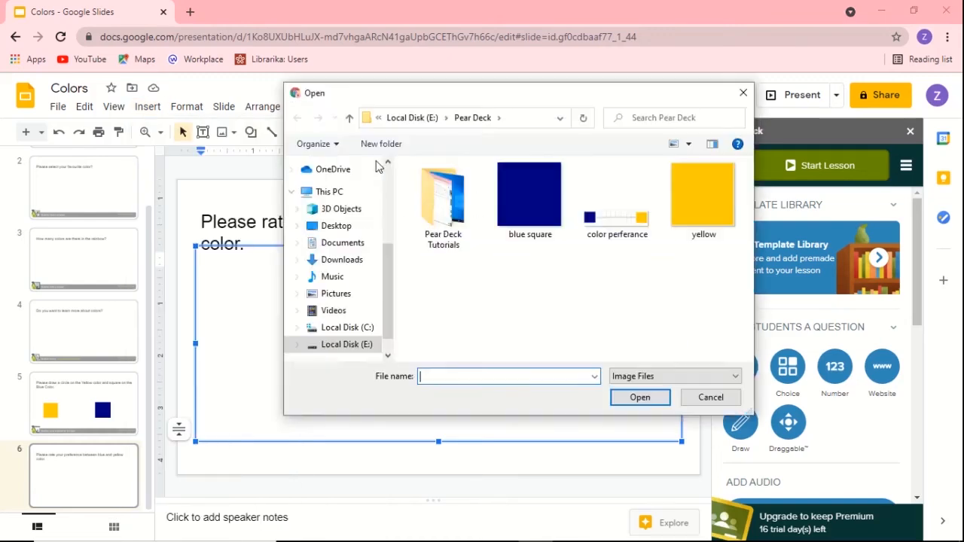
pyautogui.click(617, 231)
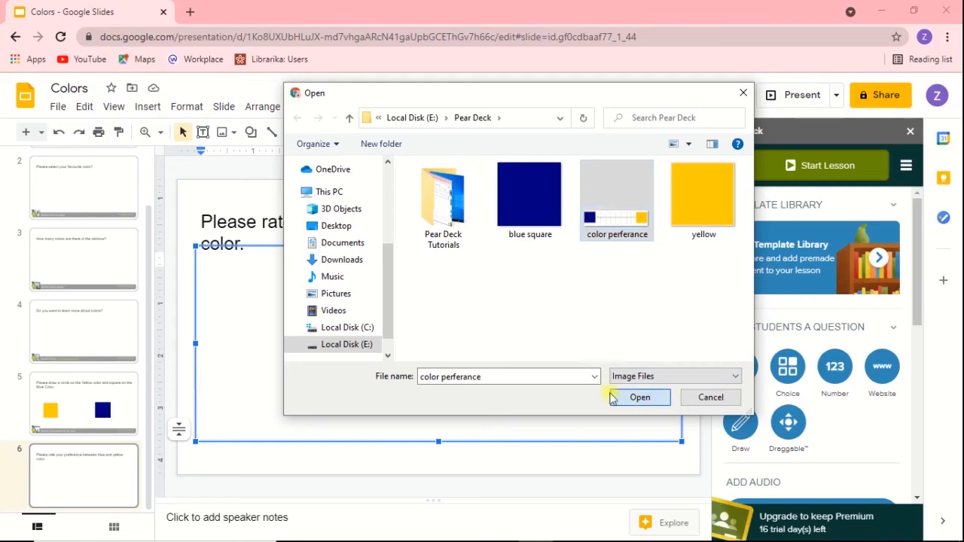
pyautogui.click(639, 397)
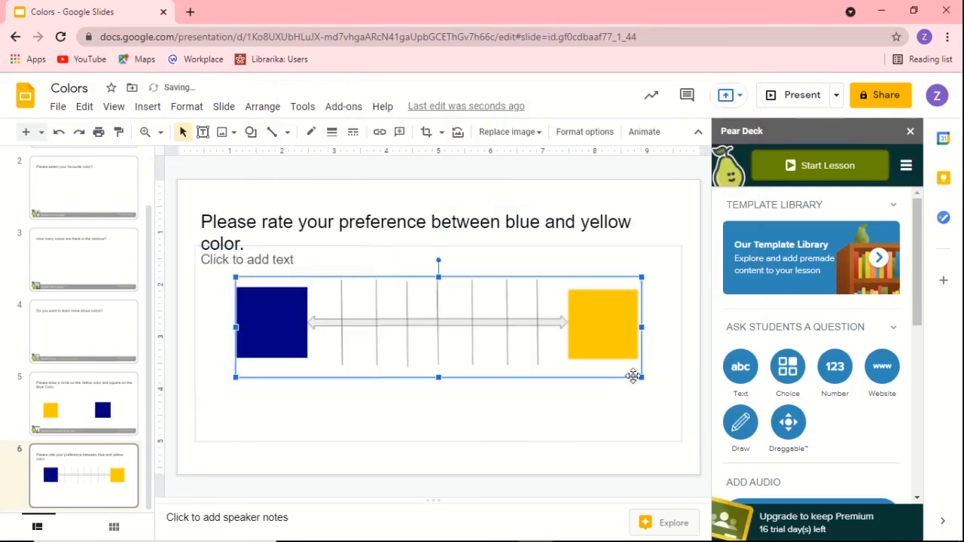
pyautogui.moveTo(494, 324); pyautogui.dragTo(487, 356)
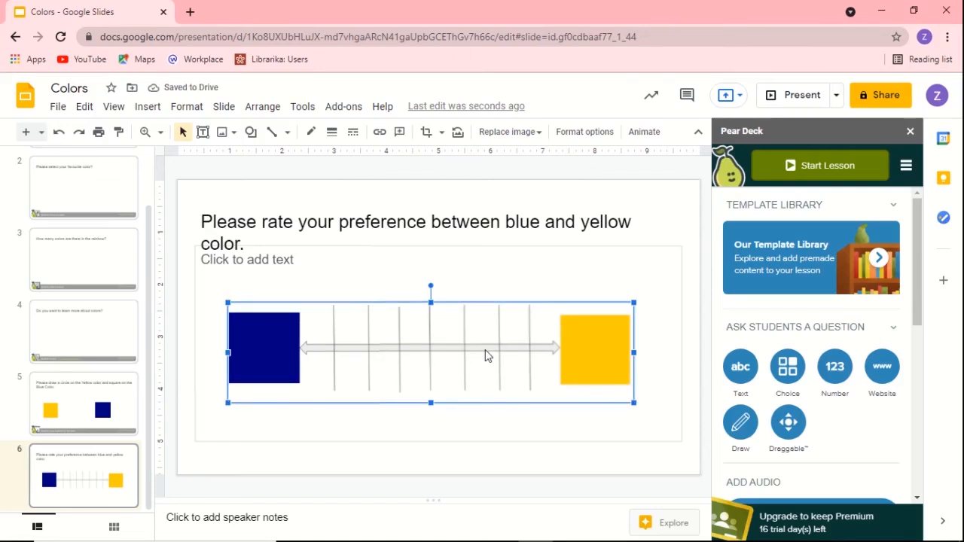
# Make slide 6 a Pear Deck Draggable question with a red dot as the item and a slightly increased item size
pyautogui.click(790, 436)
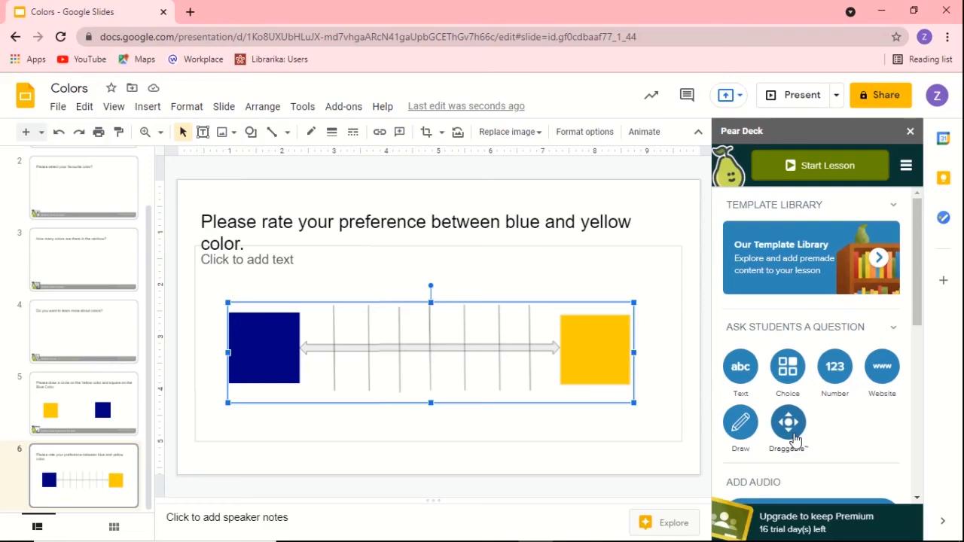
pyautogui.click(788, 424)
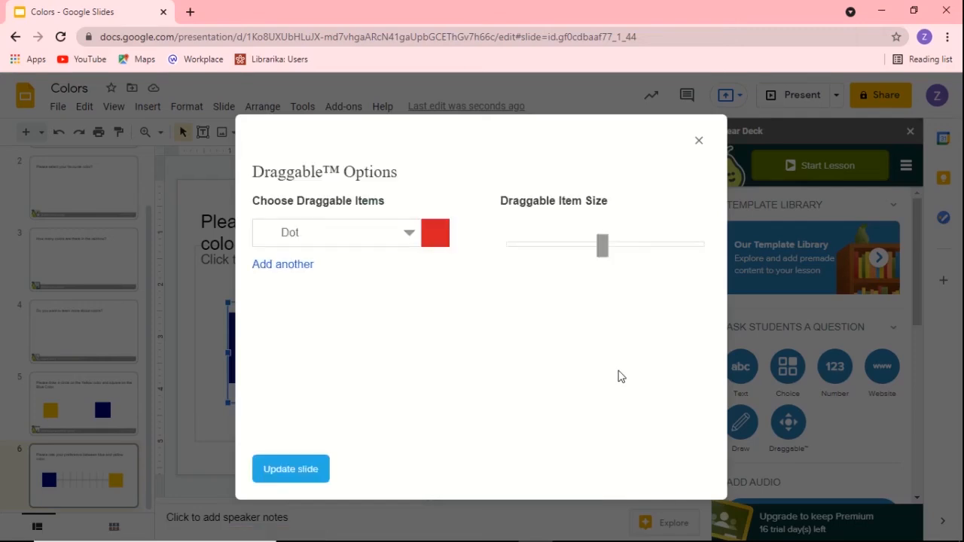
pyautogui.click(409, 235)
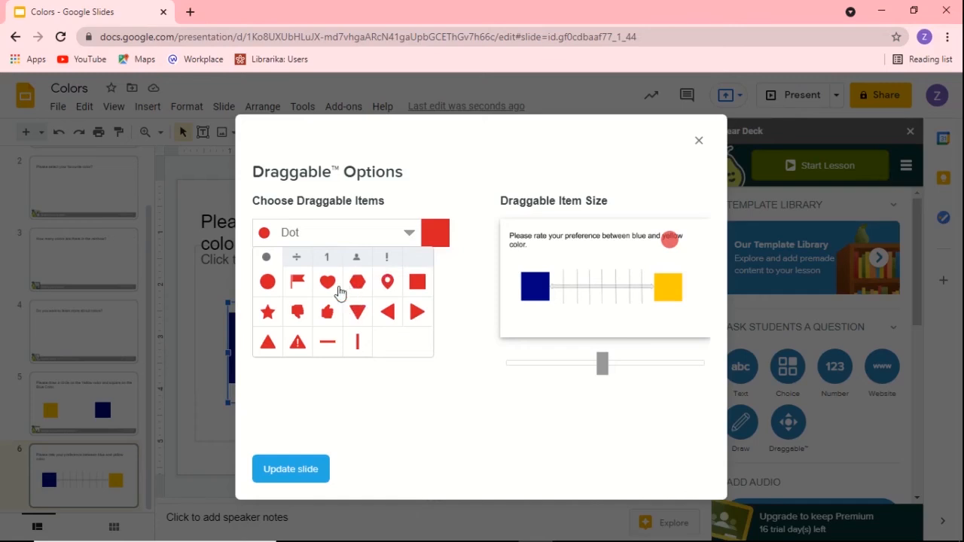
pyautogui.click(437, 240)
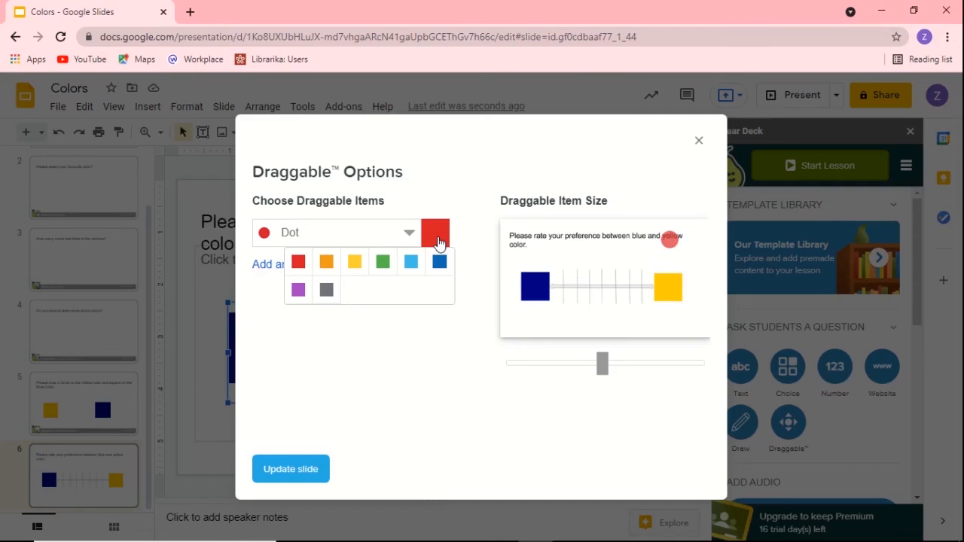
pyautogui.moveTo(603, 369)
pyautogui.mouseDown()
pyautogui.moveTo(560, 369)
pyautogui.moveTo(606, 368)
pyautogui.mouseUp()
pyautogui.click(251, 328)
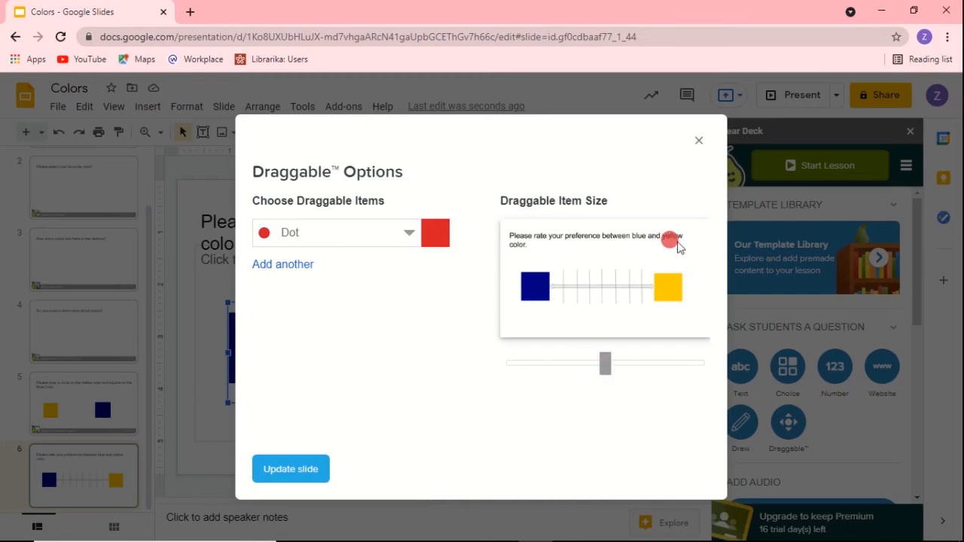
pyautogui.click(307, 470)
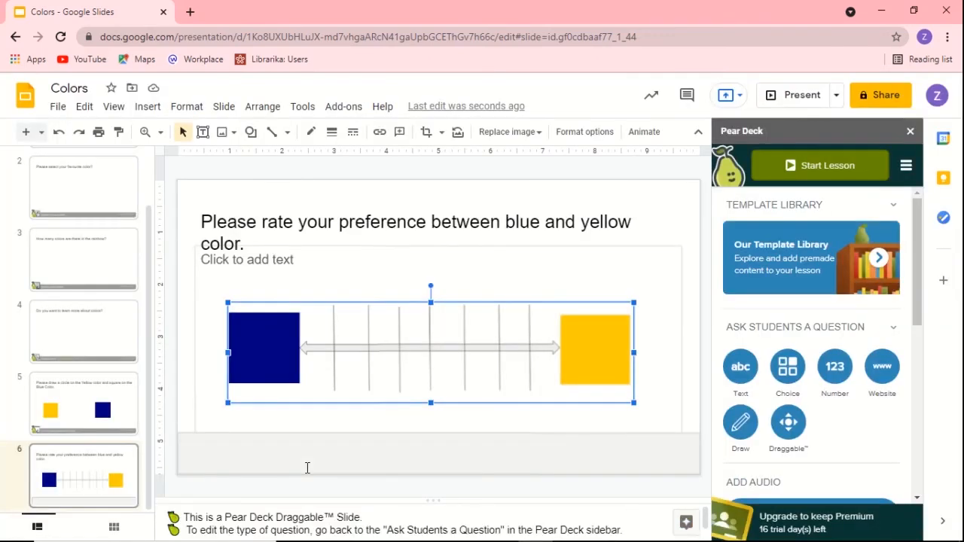
pyautogui.moveTo(666, 531)
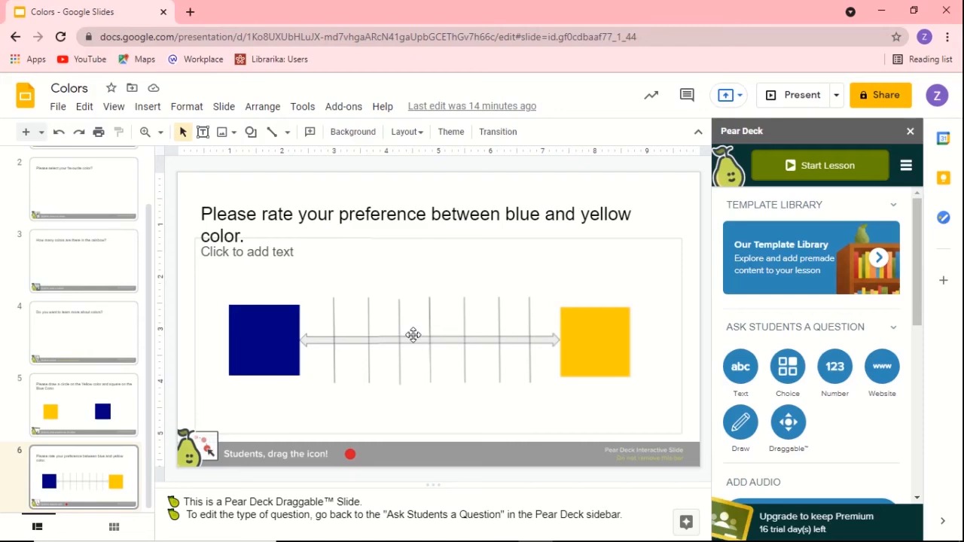
# Start the Pear Deck lesson as an Instructor-Paced Activity
pyautogui.click(840, 170)
pyautogui.click(838, 171)
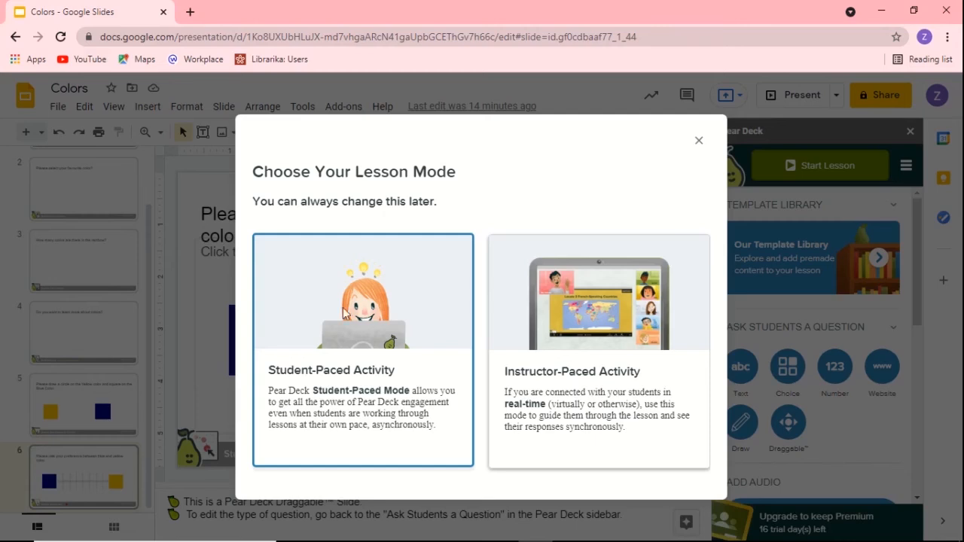
pyautogui.click(628, 315)
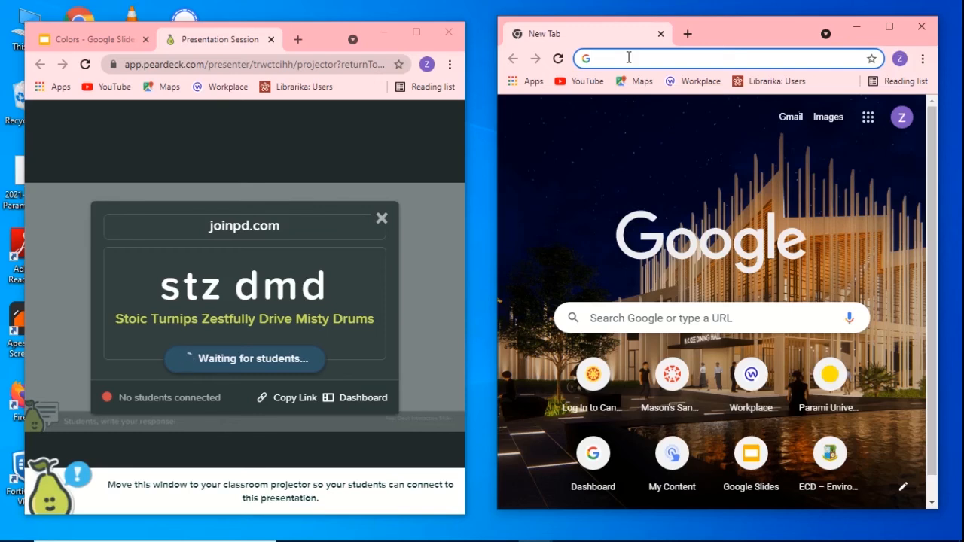
# Open joinpd.com in the second browser window and join the session as a student with the displayed join code
pyautogui.write('join')
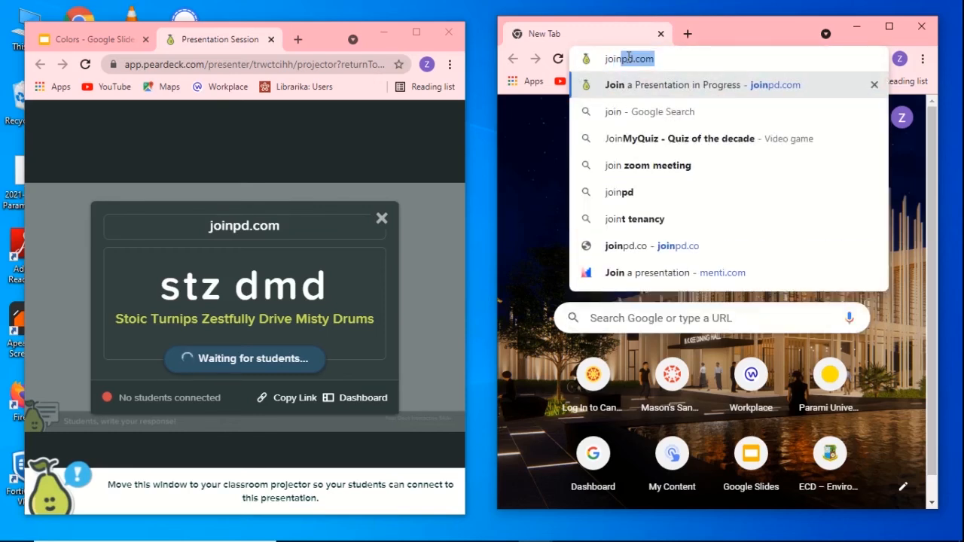
pyautogui.write('pd.')
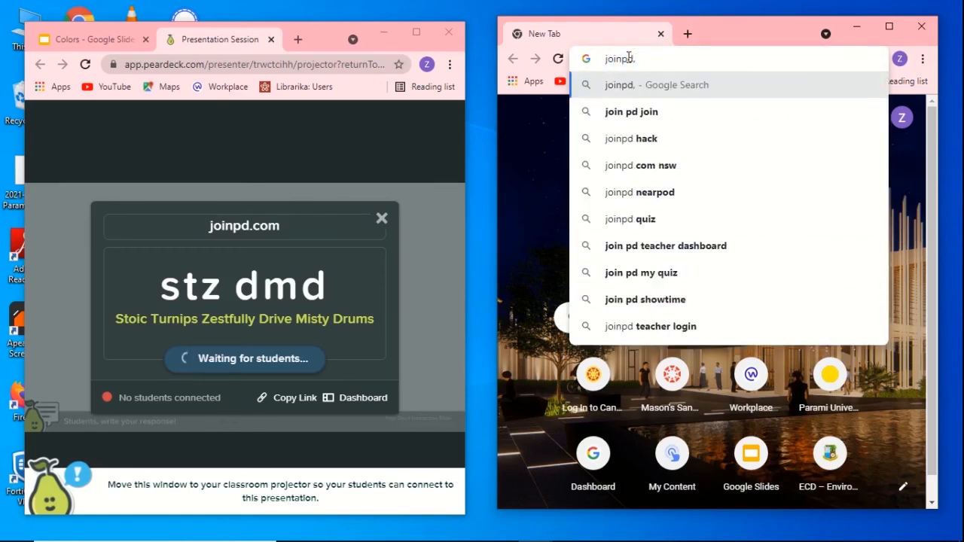
pyautogui.write('com')
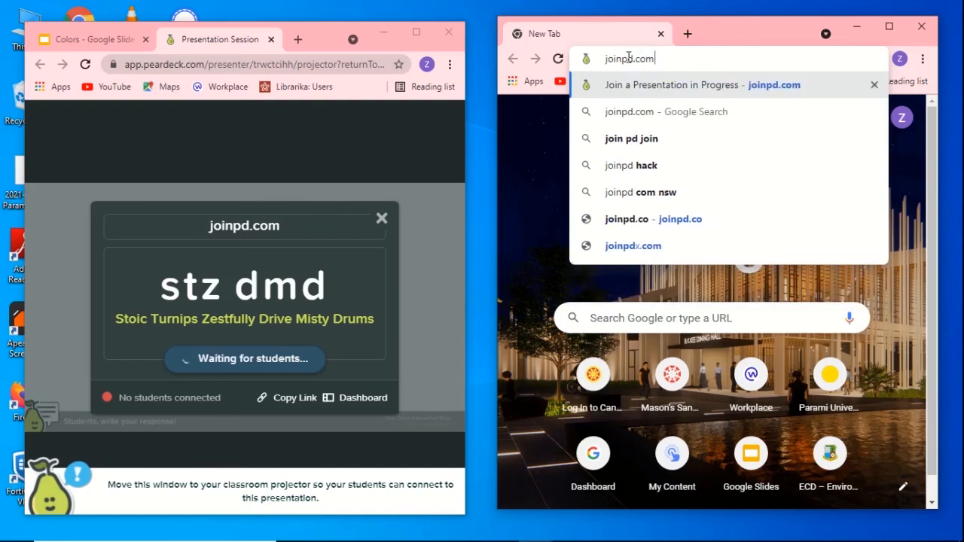
pyautogui.press('Return')
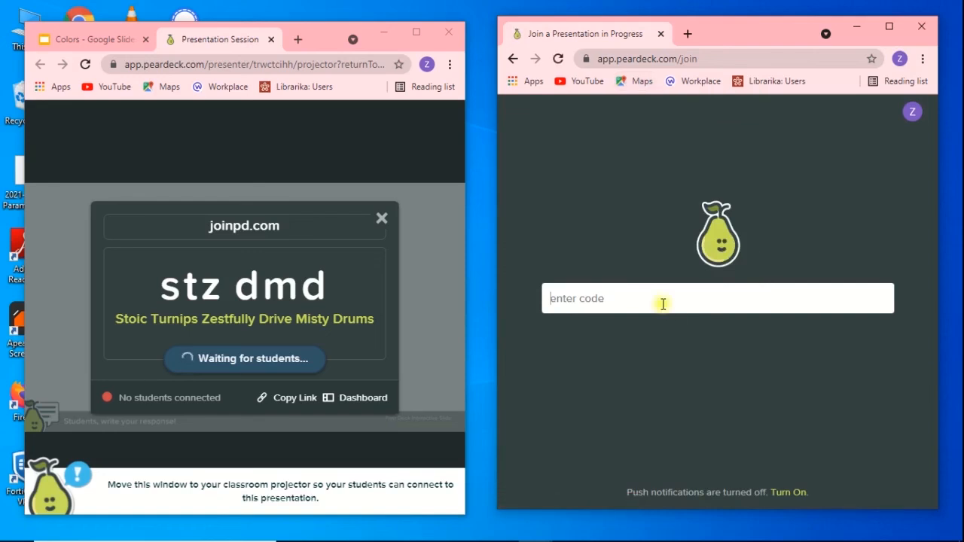
pyautogui.write('st')
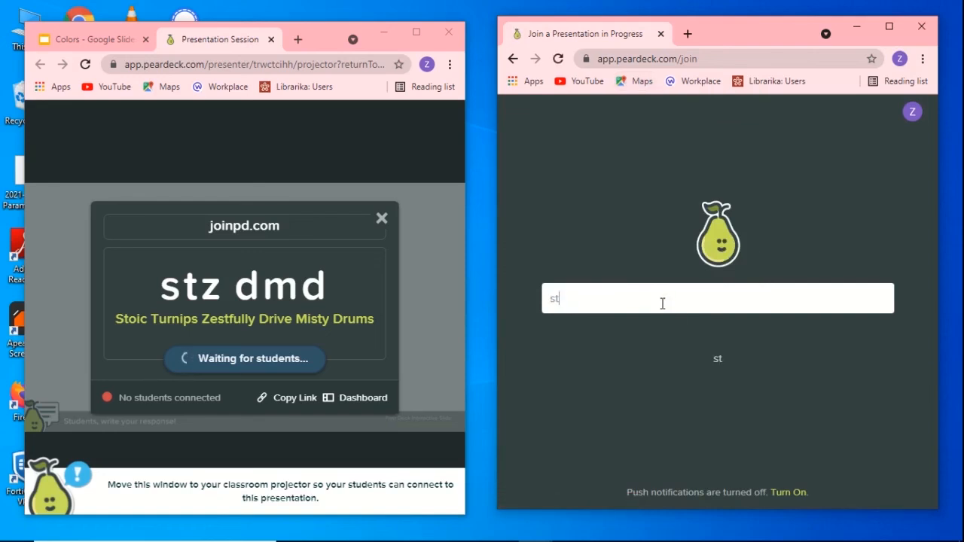
pyautogui.write('zdmd')
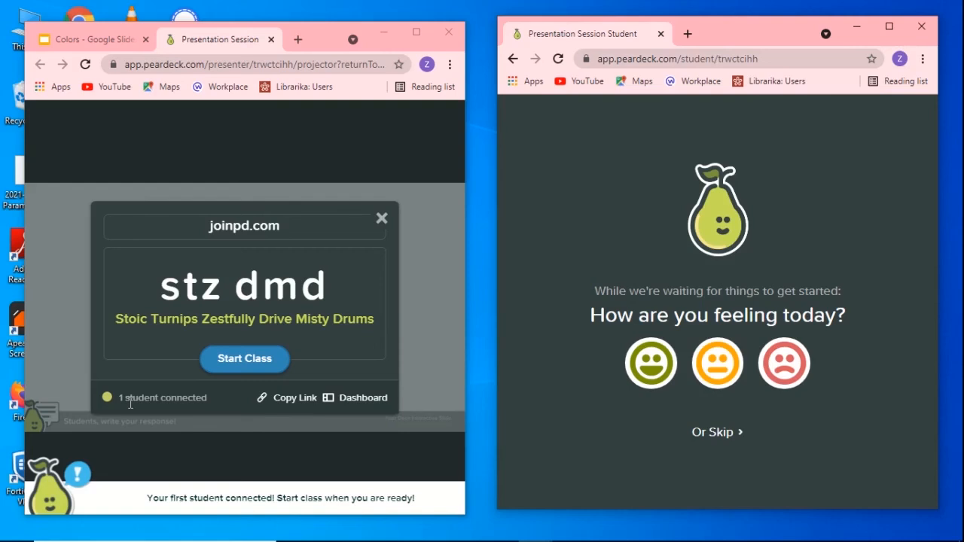
# Start the class in the presenter window and skip the feelings check-in in the student window
pyautogui.click(238, 362)
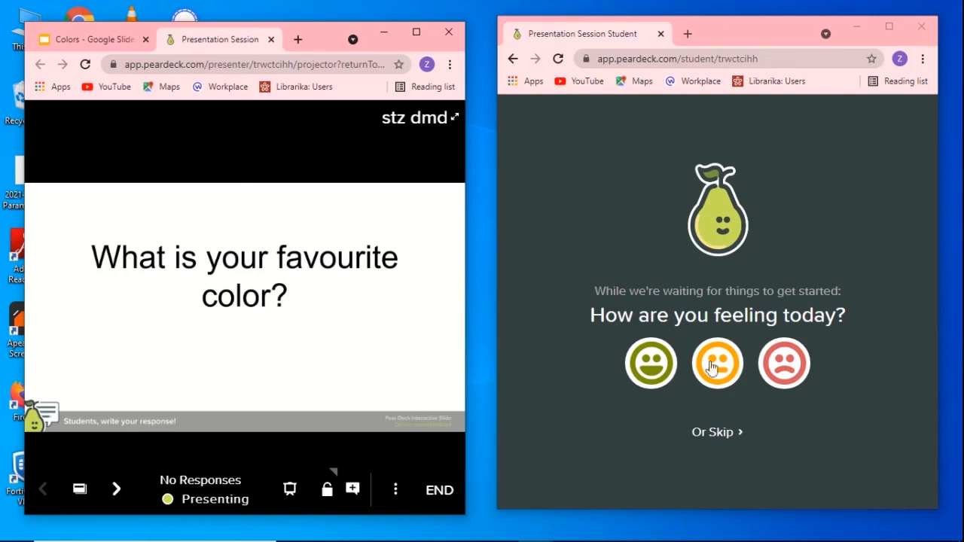
pyautogui.click(730, 439)
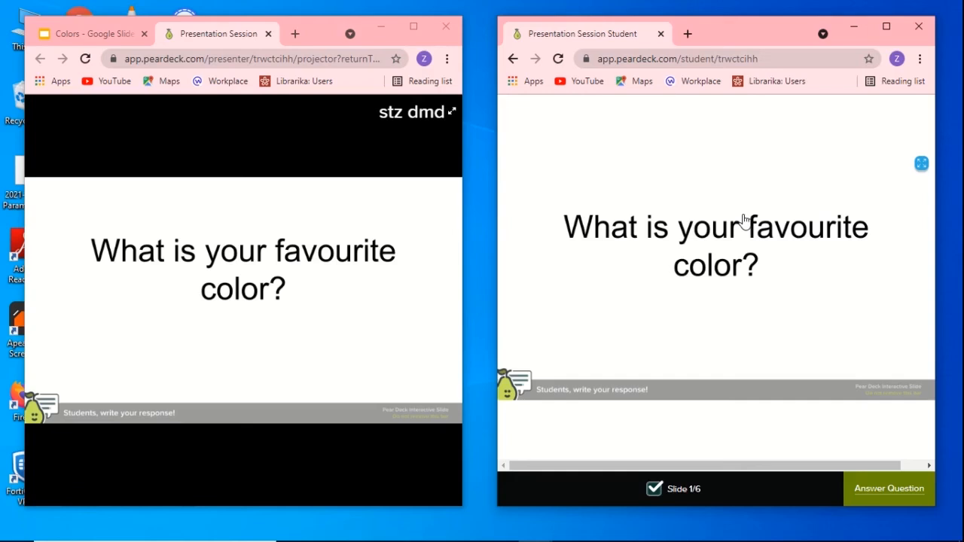
# Answer the favourite color question on slide 1 with "blue" as the student, and show and hide the responses in the presenter window
pyautogui.click(873, 491)
pyautogui.click(594, 260)
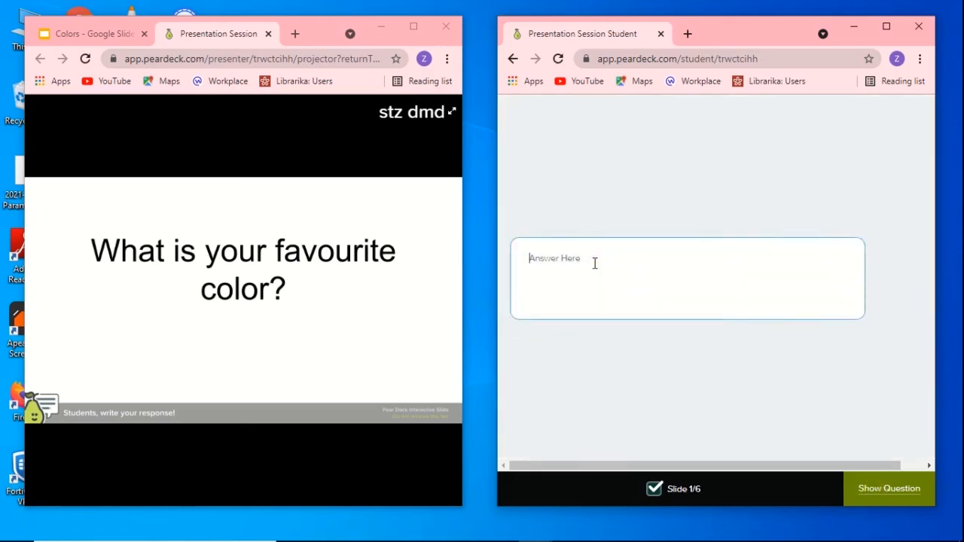
pyautogui.write('blue')
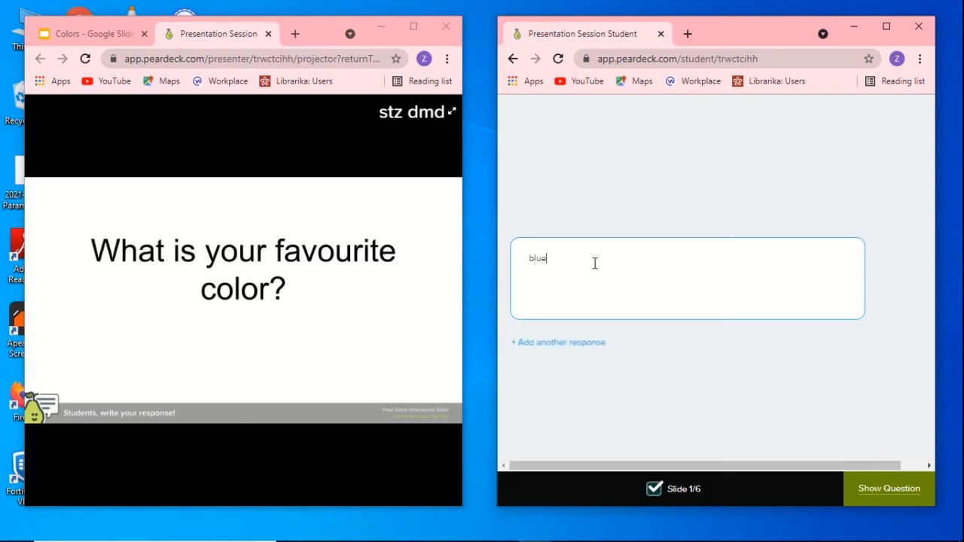
pyautogui.moveTo(394, 319)
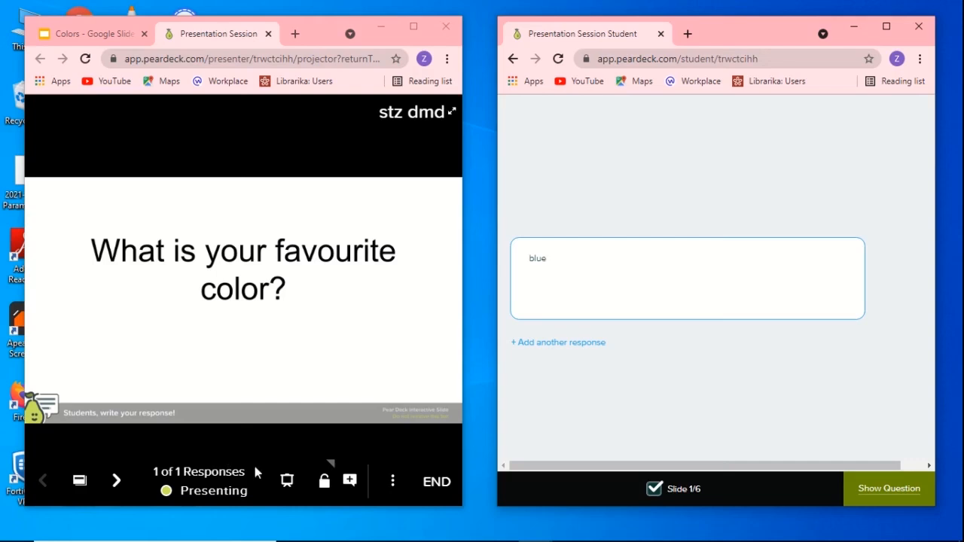
pyautogui.click(290, 486)
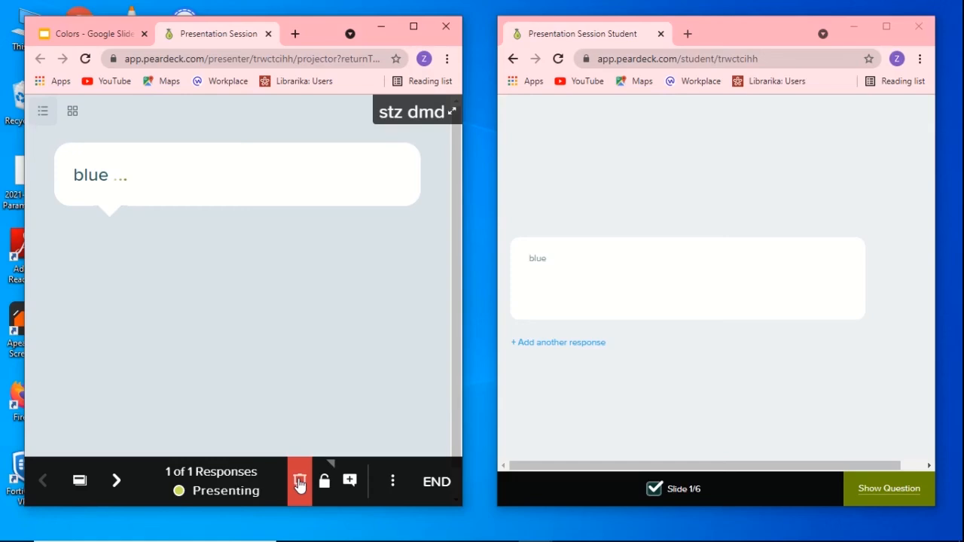
pyautogui.click(299, 483)
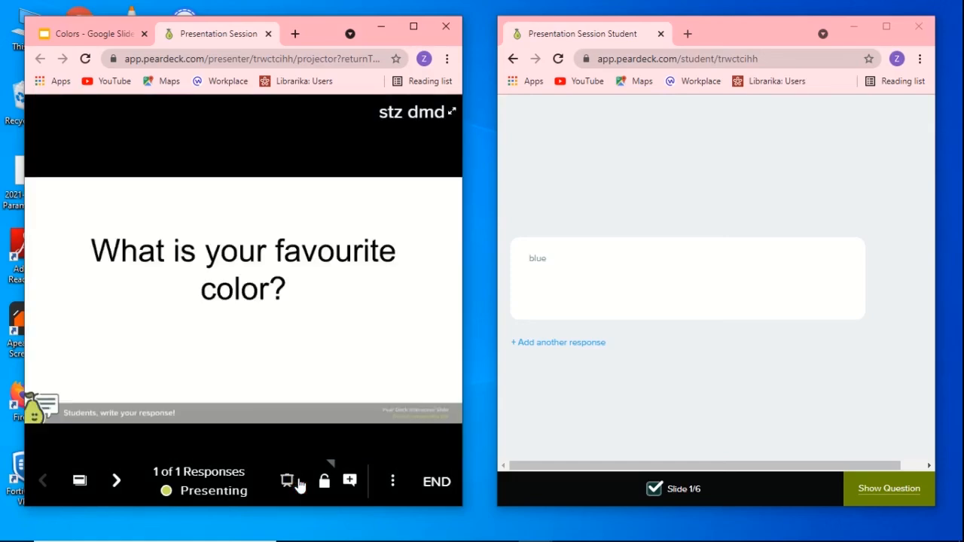
# Advance the lesson to slide 2, choose Blue as the student, and show and hide the responses in the presenter window
pyautogui.click(119, 482)
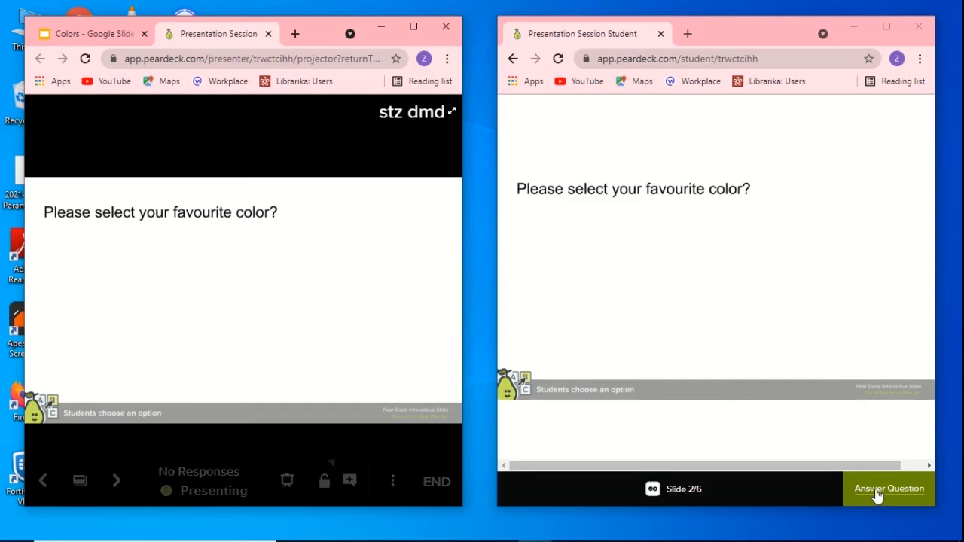
pyautogui.click(876, 493)
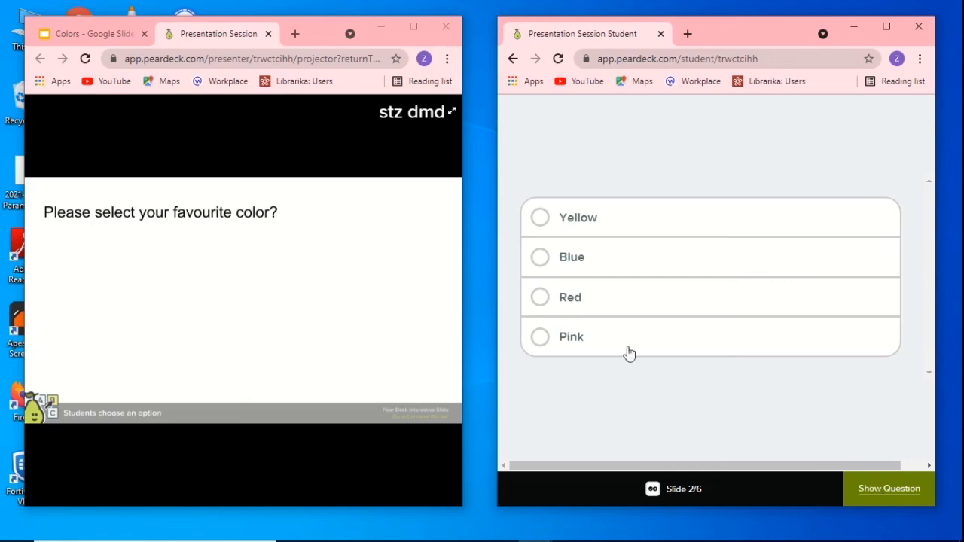
pyautogui.click(543, 260)
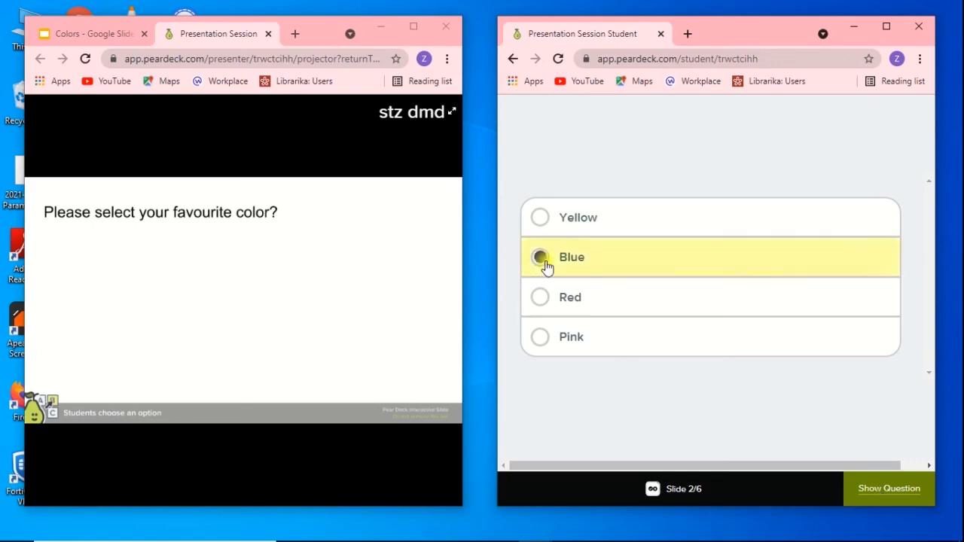
pyautogui.click(894, 500)
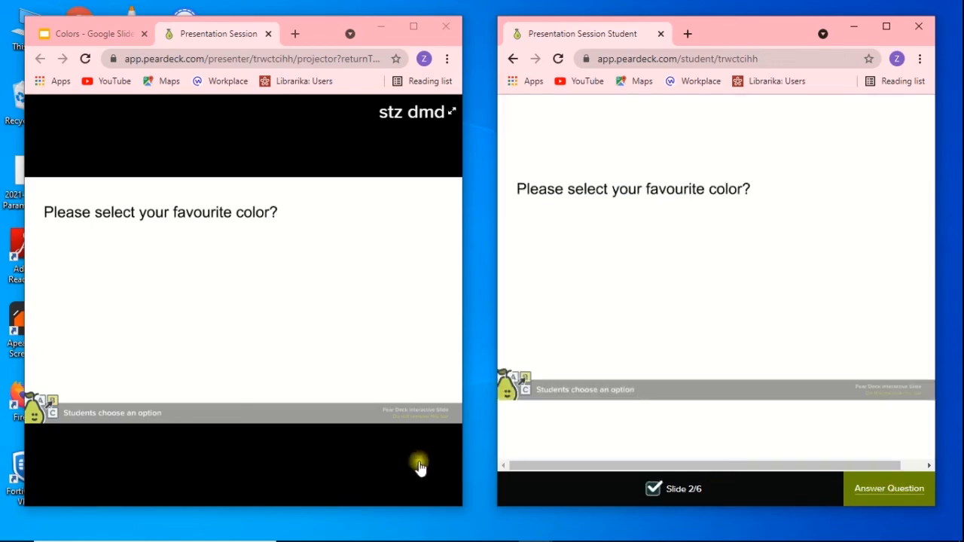
pyautogui.moveTo(305, 438)
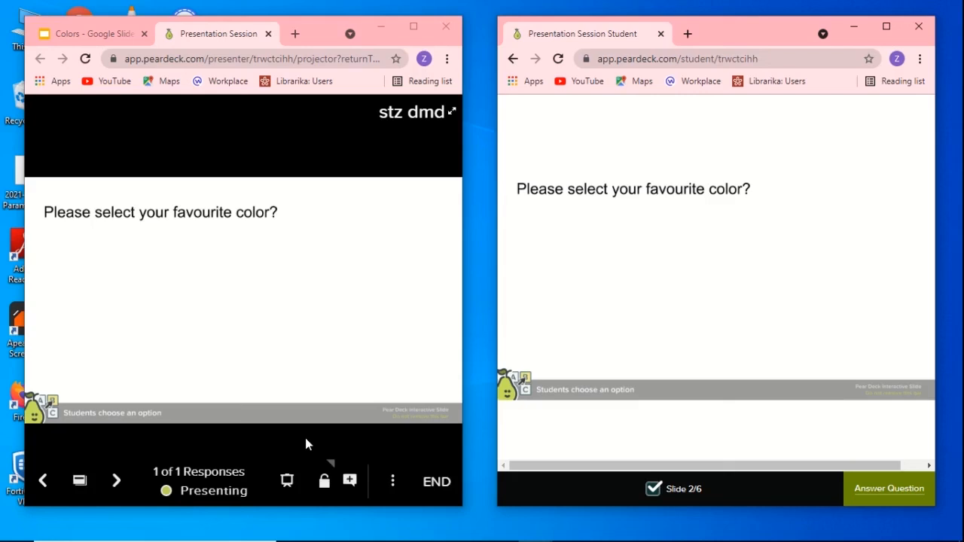
pyautogui.click(286, 480)
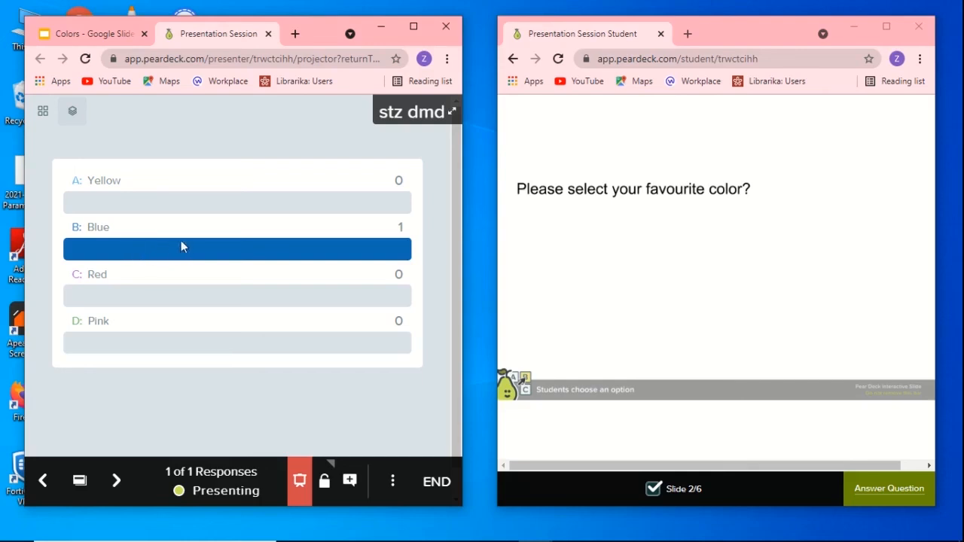
pyautogui.click(302, 488)
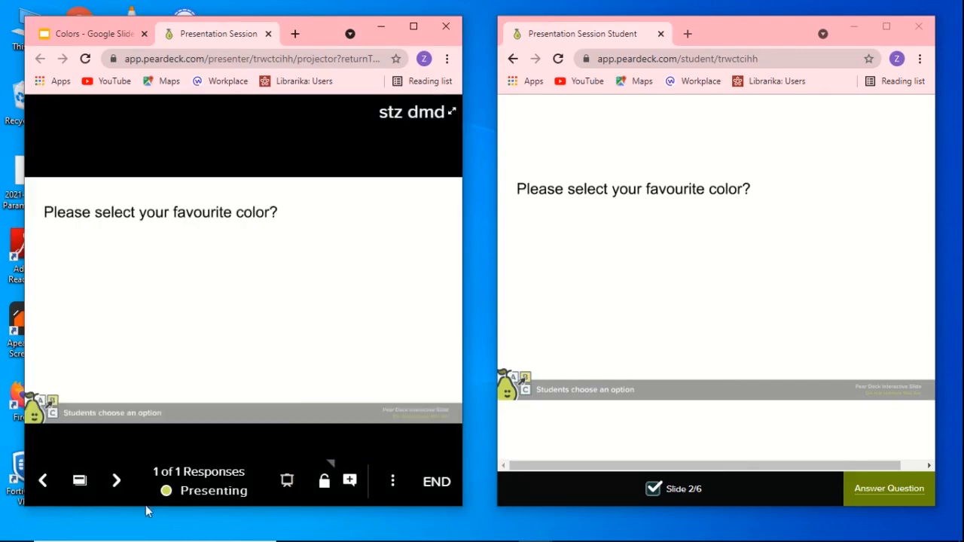
# Advance to slide 3, answer the rainbow question with 7 as the student, and show and hide the responses in the presenter window
pyautogui.click(117, 482)
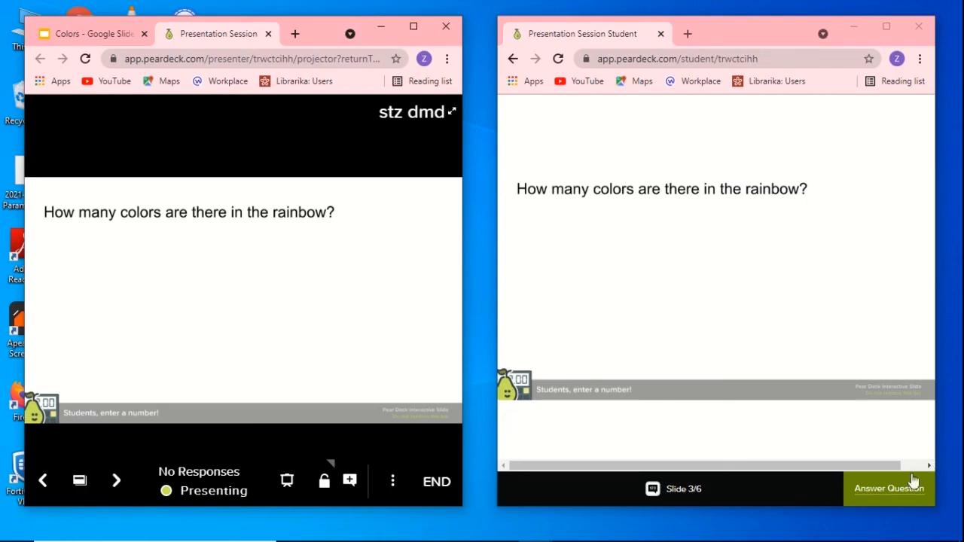
pyautogui.click(890, 497)
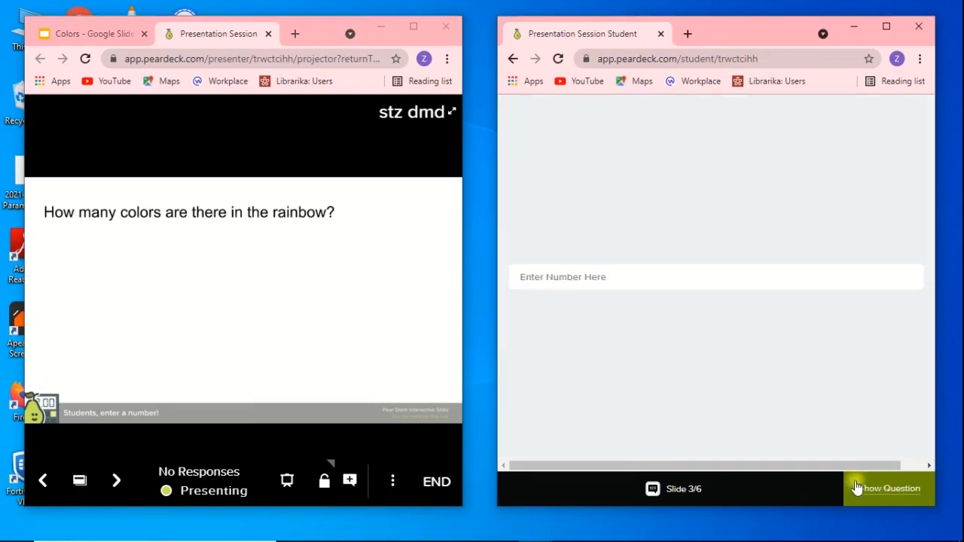
pyautogui.click(570, 277)
pyautogui.write('7')
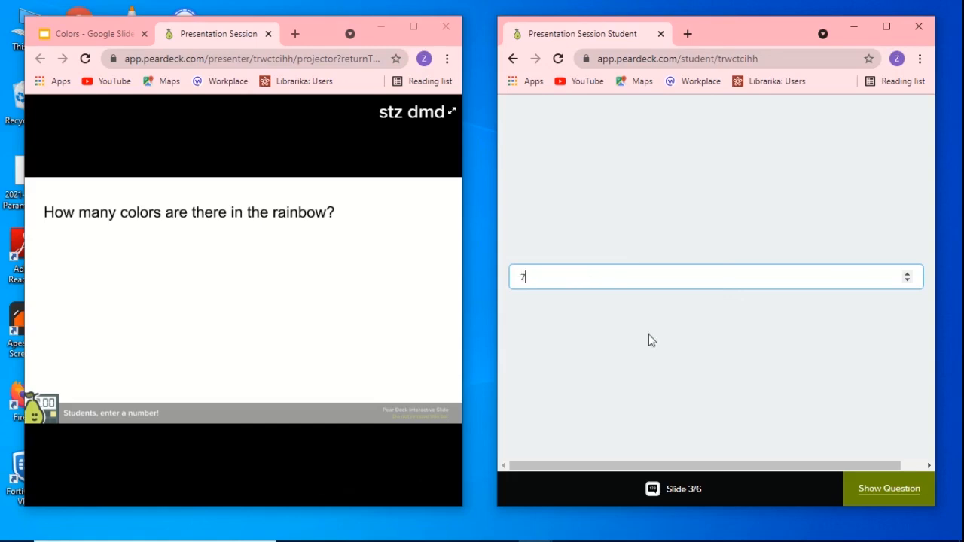
pyautogui.click(855, 491)
pyautogui.moveTo(181, 433)
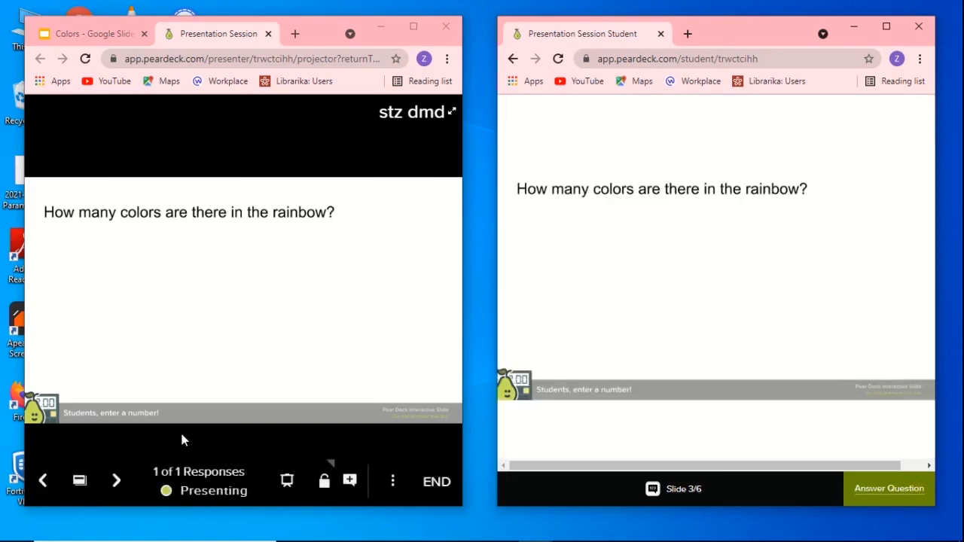
pyautogui.click(286, 480)
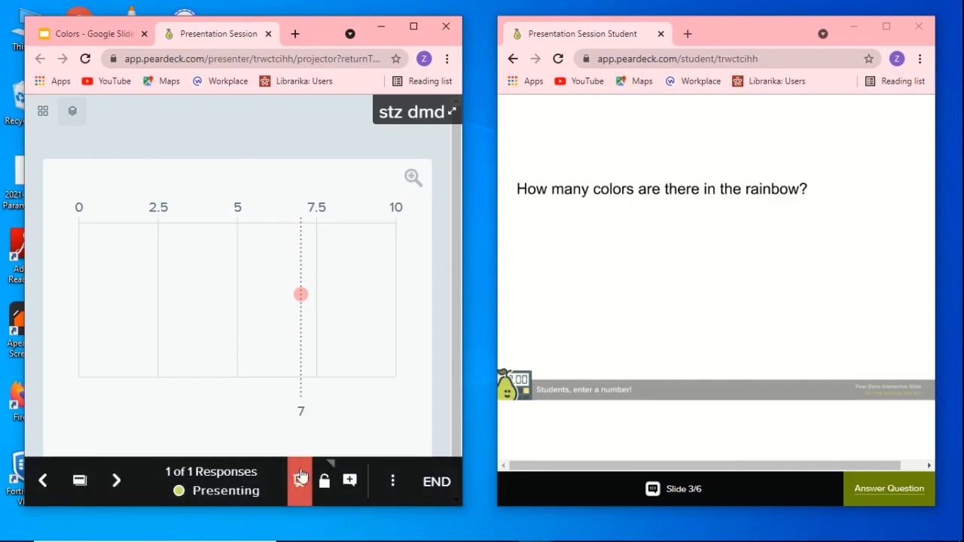
pyautogui.click(299, 486)
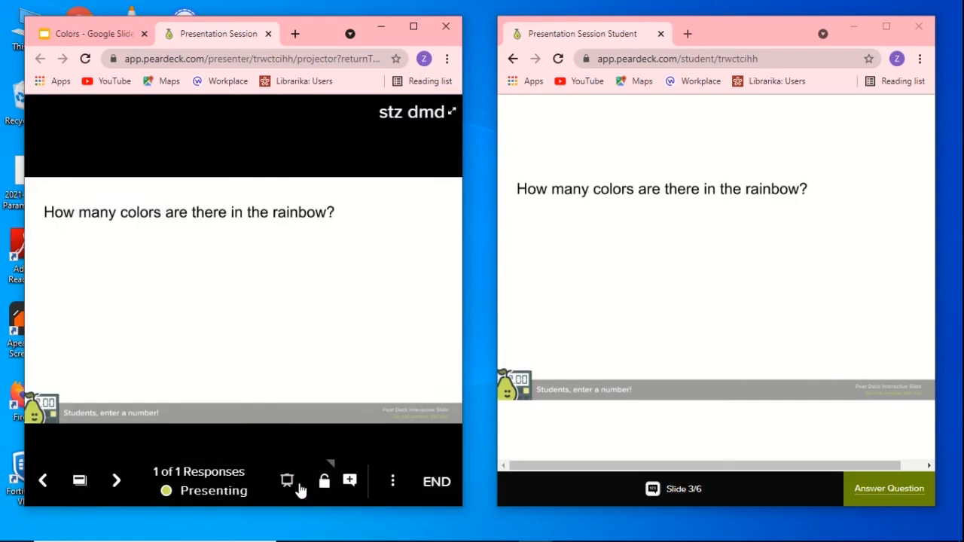
# Advance the lesson to slide 4 and open its embedded Wikipedia Color page in the student window
pyautogui.click(116, 483)
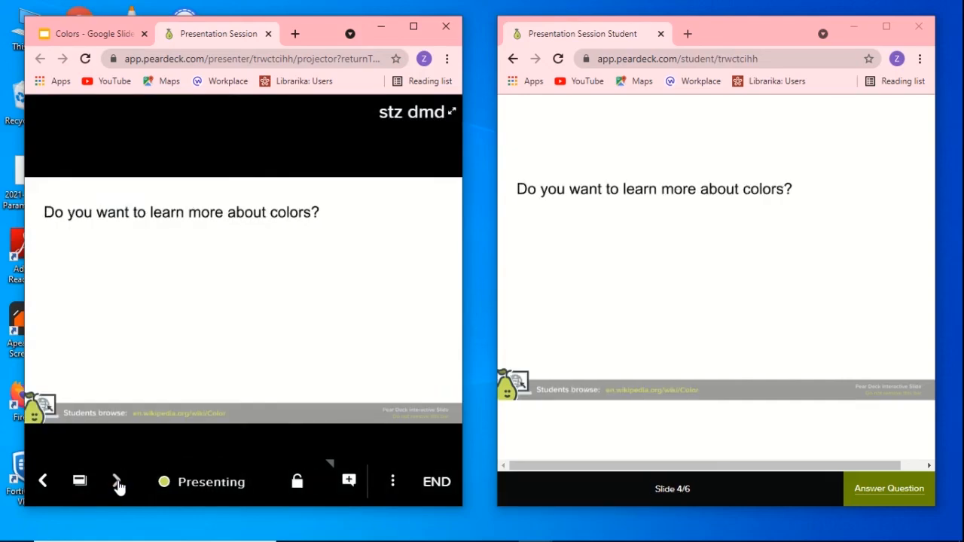
pyautogui.click(889, 489)
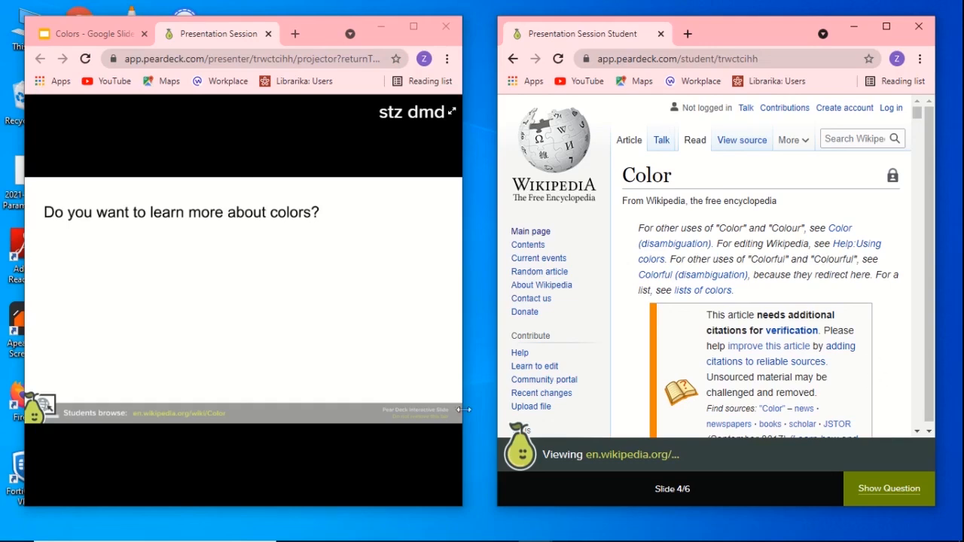
# Advance to slide 5 and, as the student, draw a red circle around the yellow shape and a red square around the blue shape
pyautogui.moveTo(261, 428)
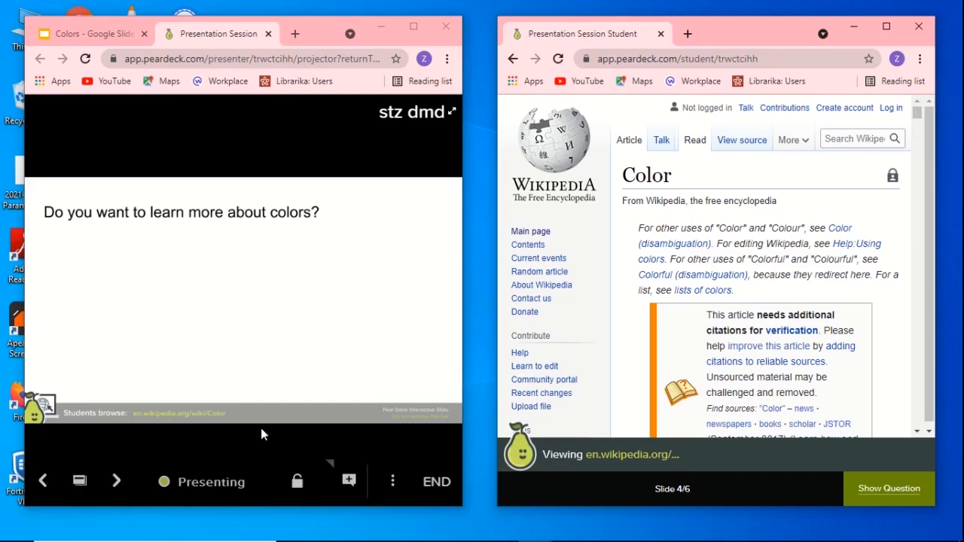
pyautogui.click(118, 484)
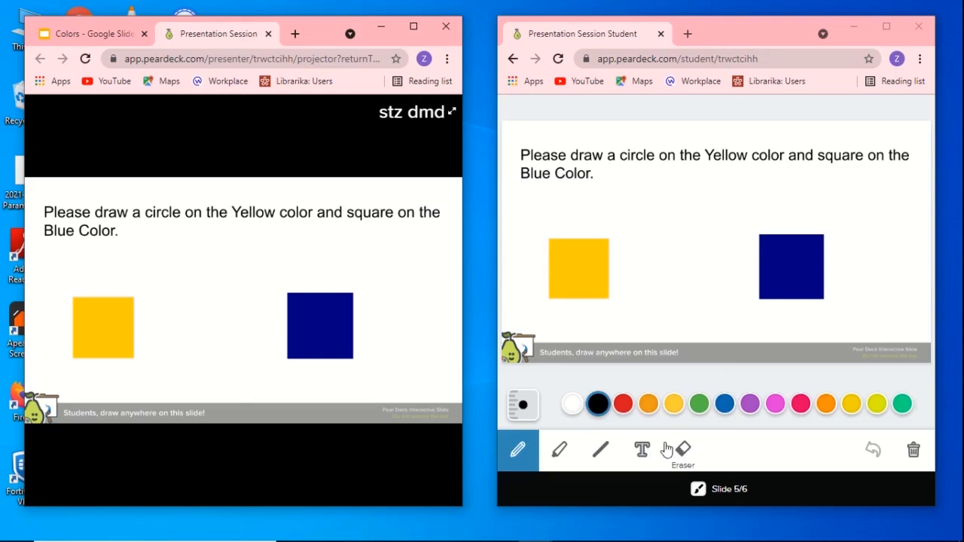
pyautogui.click(624, 405)
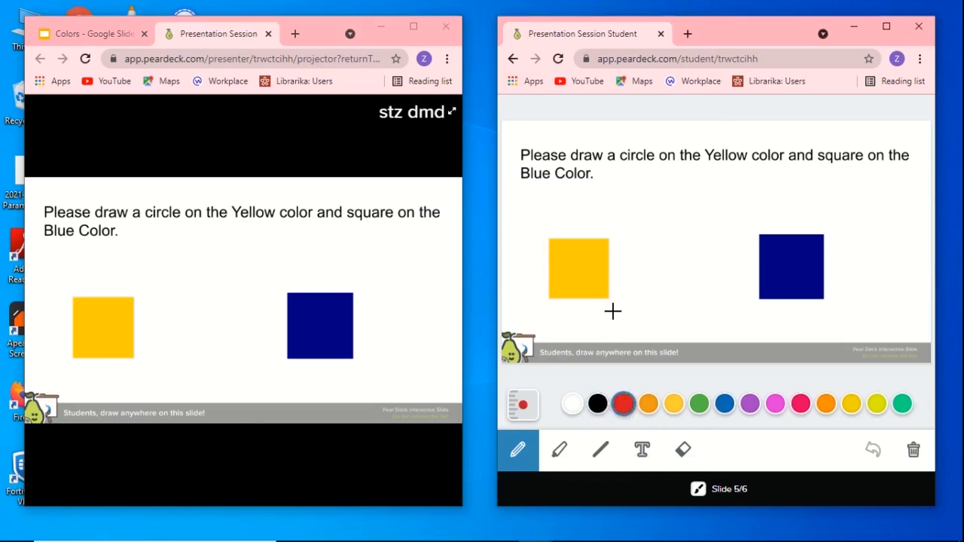
pyautogui.moveTo(611, 319)
pyautogui.mouseDown()
pyautogui.moveTo(561, 319)
pyautogui.moveTo(537, 284)
pyautogui.moveTo(564, 217)
pyautogui.moveTo(611, 216)
pyautogui.moveTo(628, 305)
pyautogui.moveTo(621, 320)
pyautogui.mouseUp()
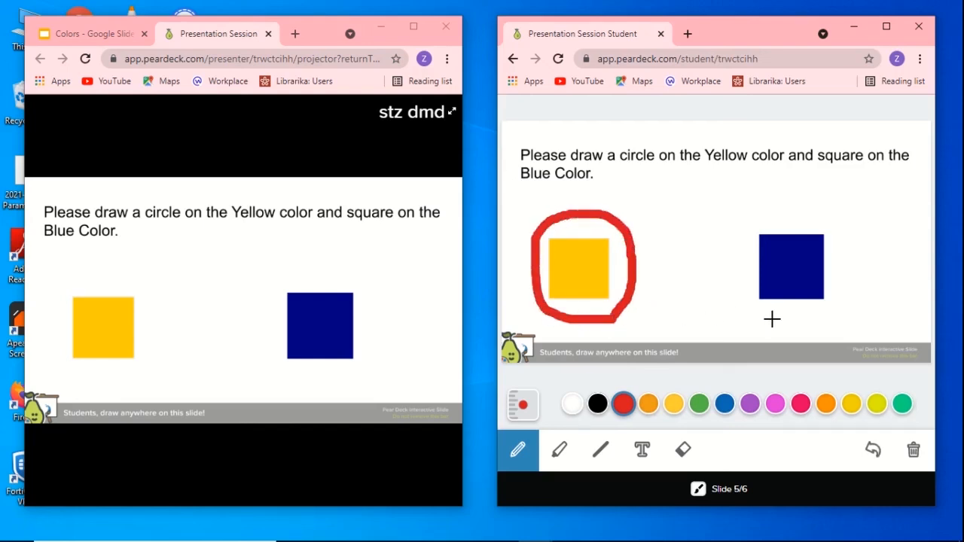
pyautogui.moveTo(733, 208)
pyautogui.mouseDown()
pyautogui.moveTo(743, 312)
pyautogui.moveTo(752, 317)
pyautogui.mouseUp()
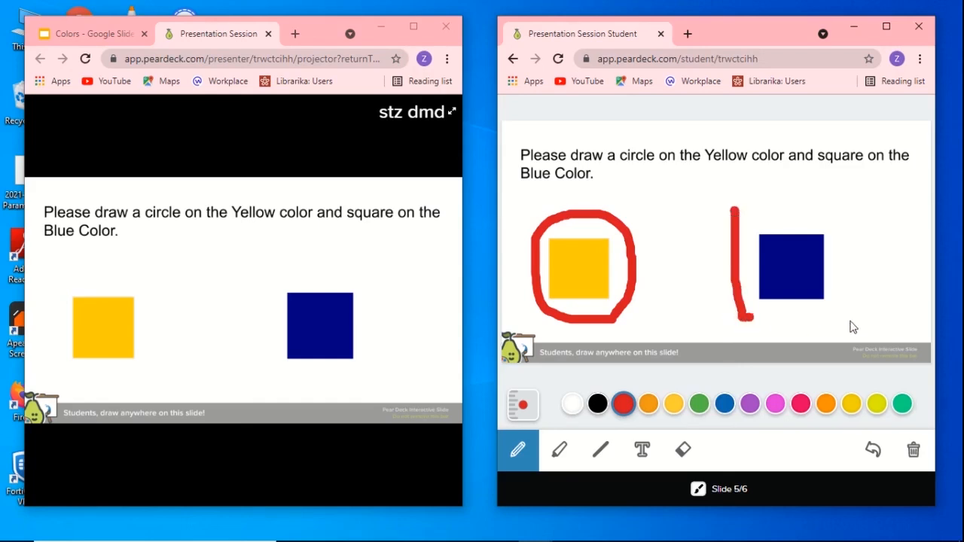
pyautogui.moveTo(853, 327)
pyautogui.mouseDown()
pyautogui.moveTo(863, 221)
pyautogui.moveTo(727, 214)
pyautogui.mouseUp()
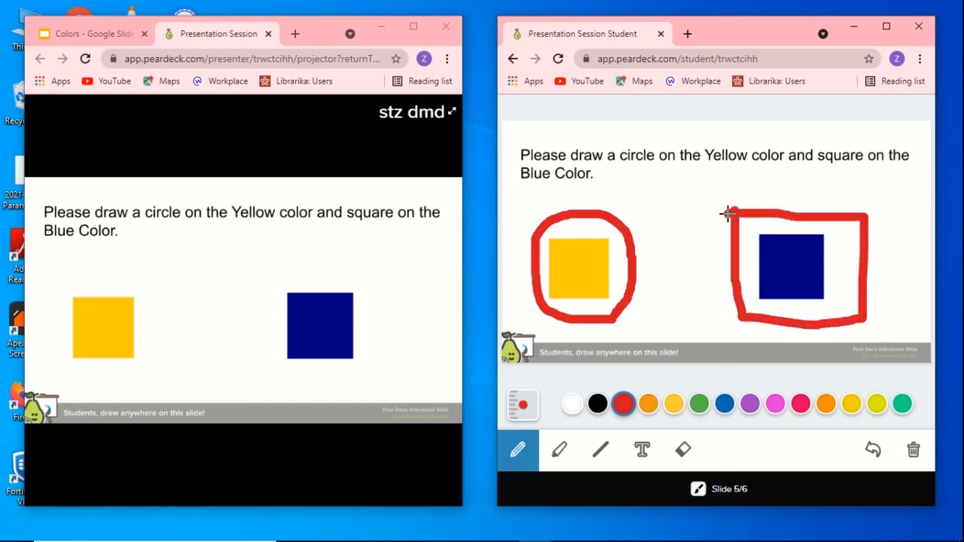
# Show the student's slide 5 drawing in the presenter window, and hide it again
pyautogui.moveTo(272, 312)
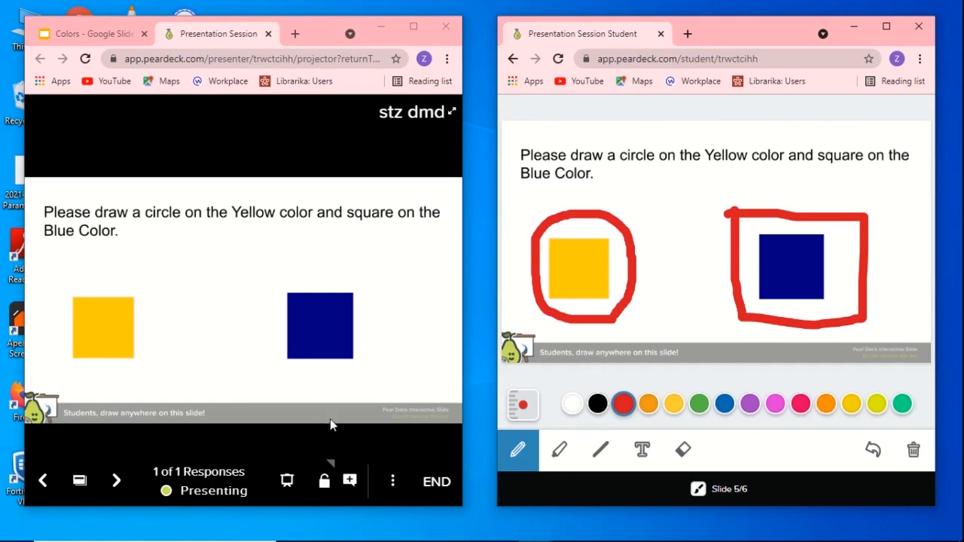
pyautogui.click(288, 486)
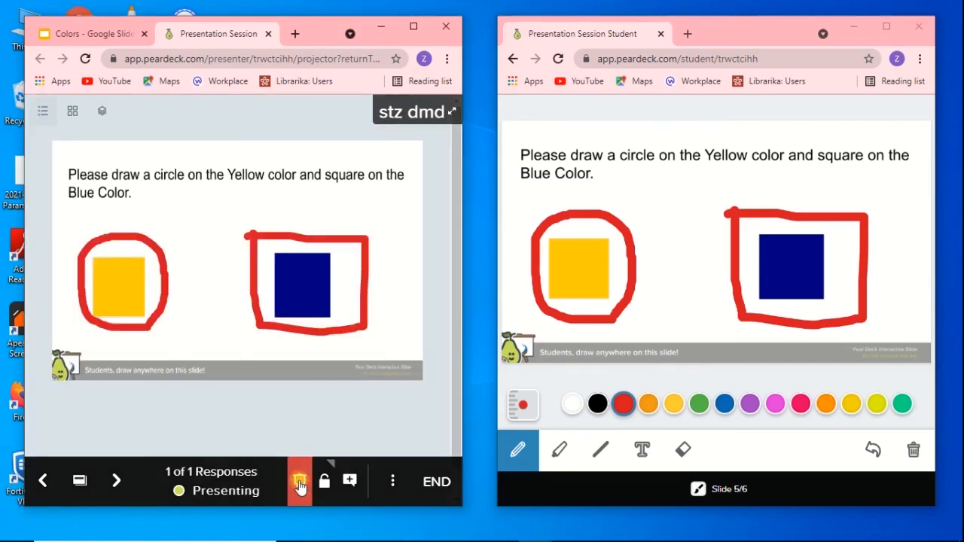
pyautogui.click(300, 486)
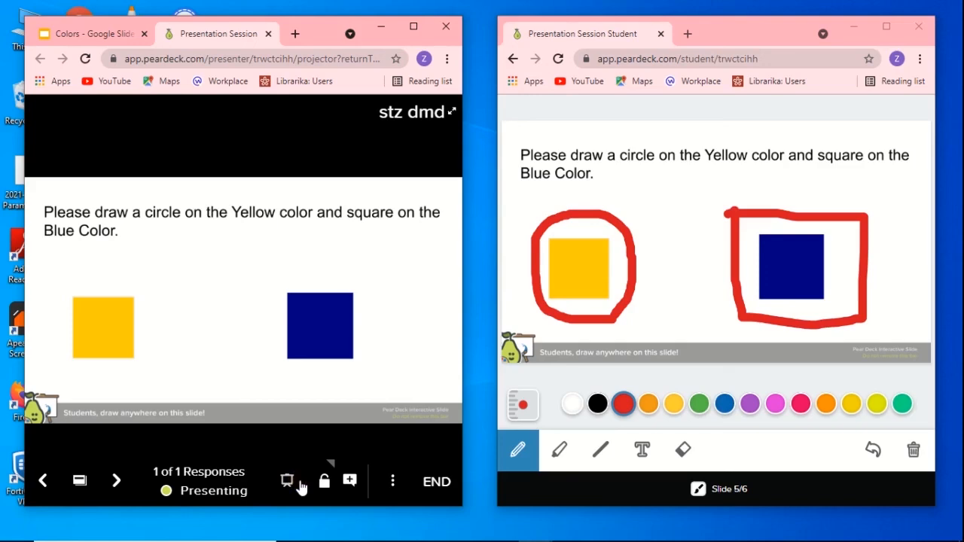
# Advance to slide 6, place the student's red dot on the scale line nearest the blue square, and show the responses in the presenter window
pyautogui.click(118, 486)
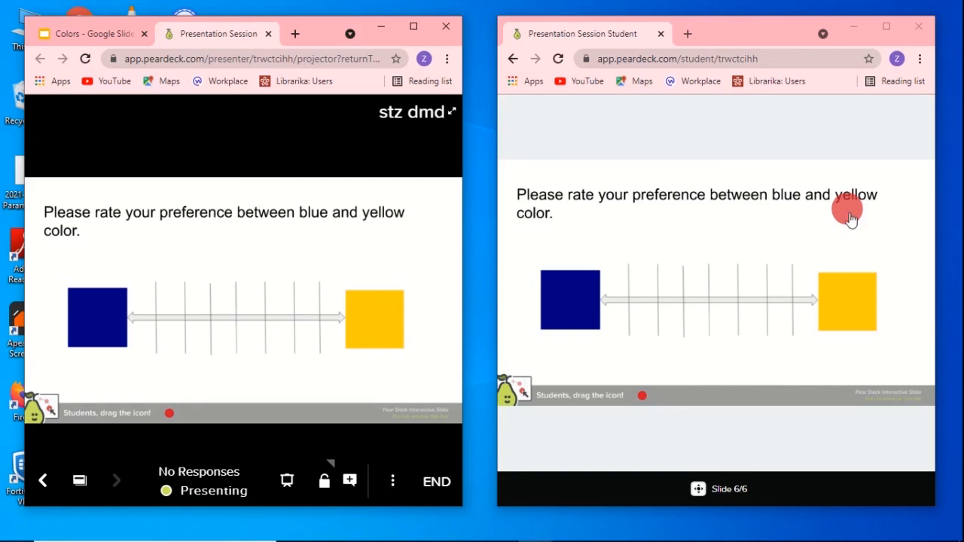
pyautogui.moveTo(851, 218); pyautogui.dragTo(630, 305)
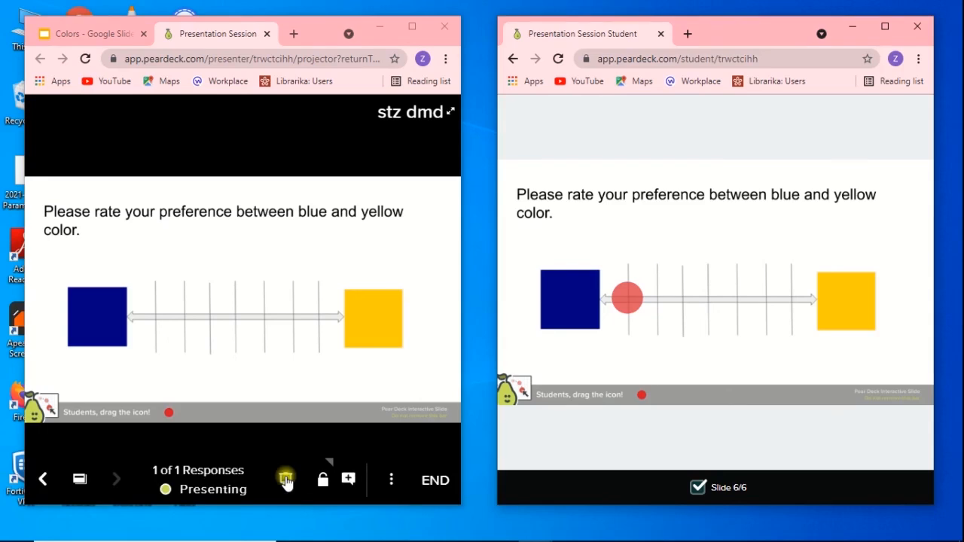
pyautogui.click(286, 481)
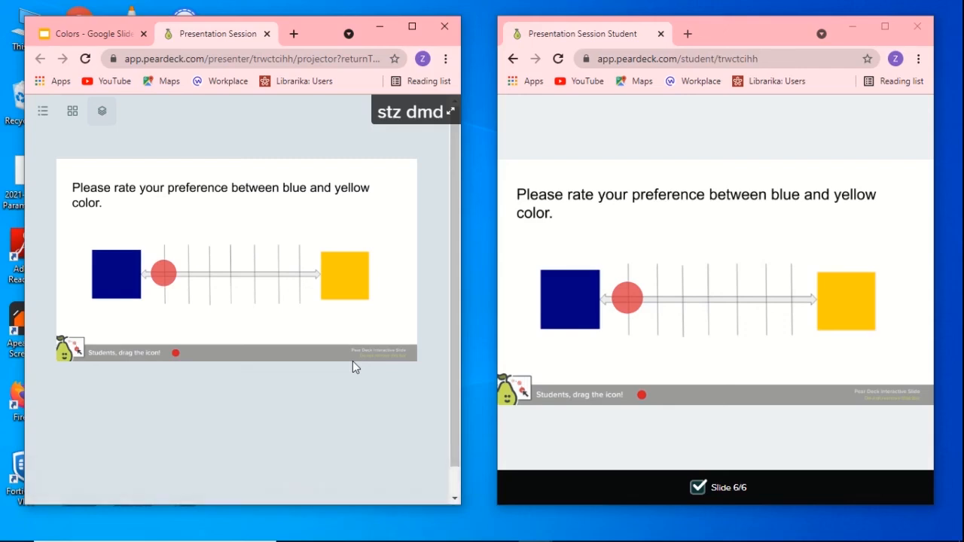
# End the presentation session and save it under the name Colors
pyautogui.moveTo(341, 328)
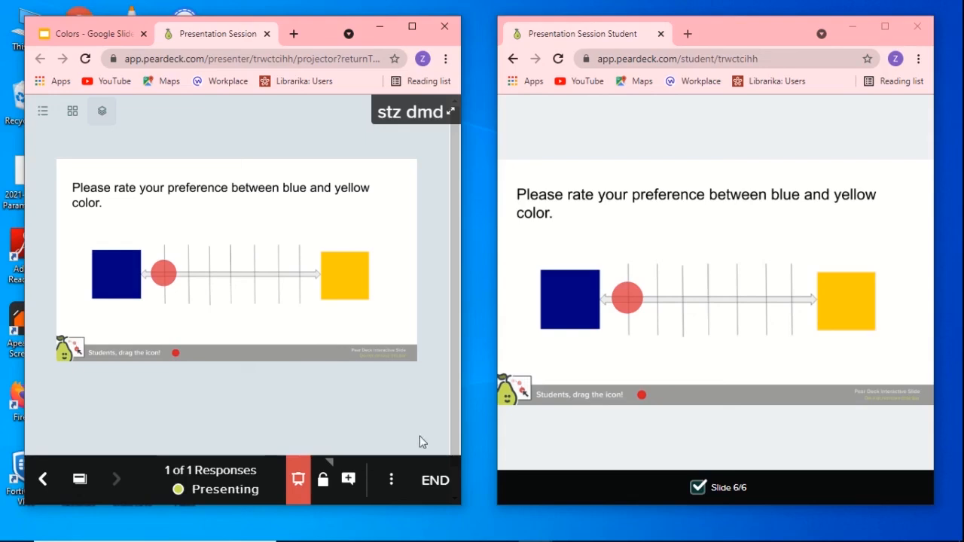
pyautogui.click(435, 486)
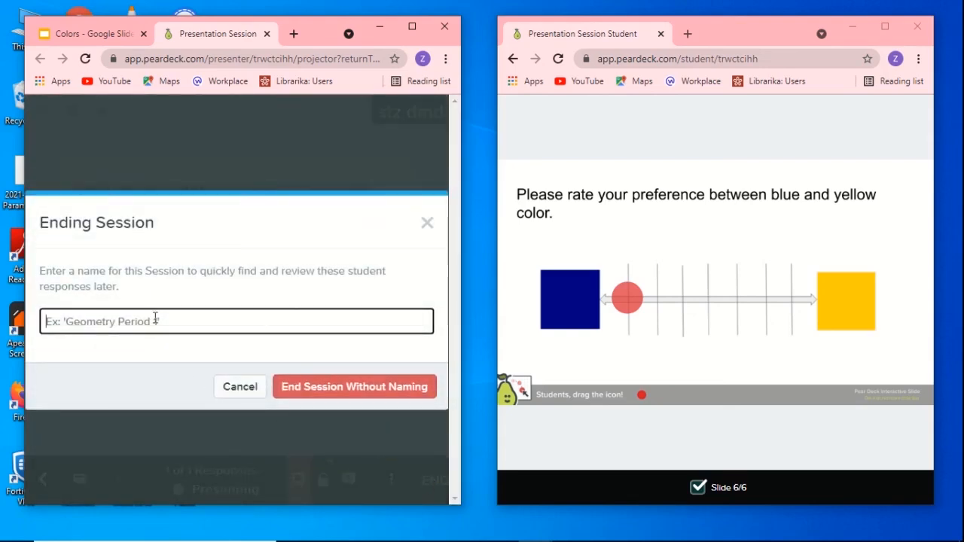
pyautogui.write('Col')
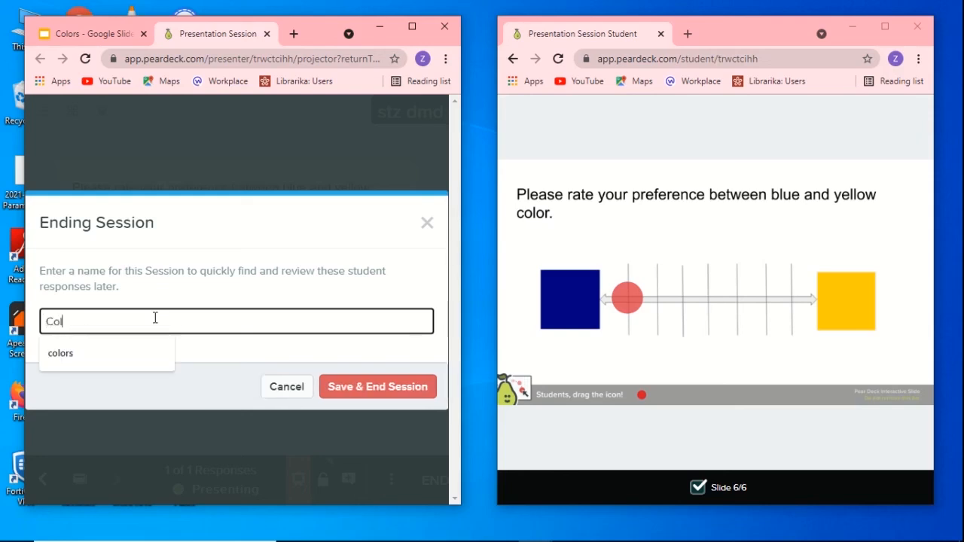
pyautogui.write('ors')
pyautogui.click(415, 388)
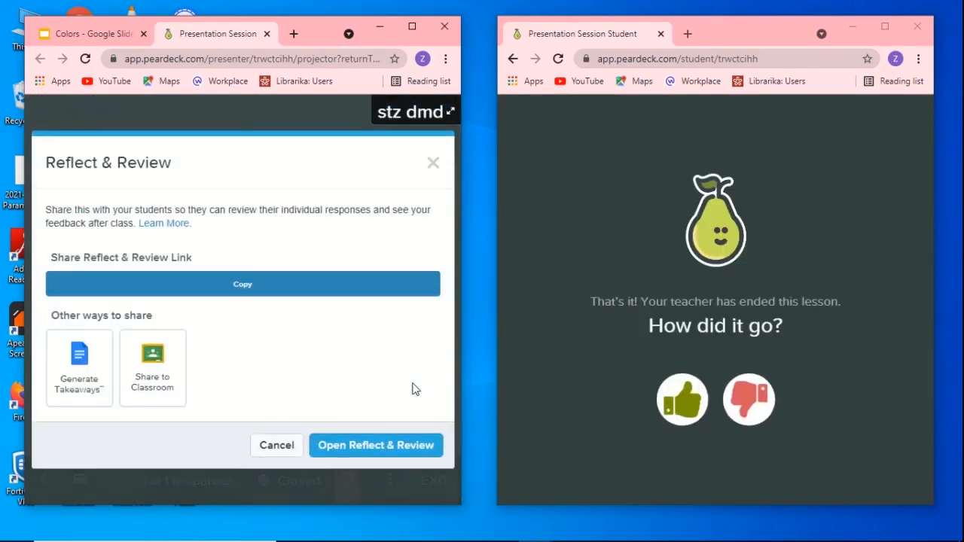
# Open Reflect & Review for the ended session in a maximized window and select the participating student
pyautogui.click(378, 452)
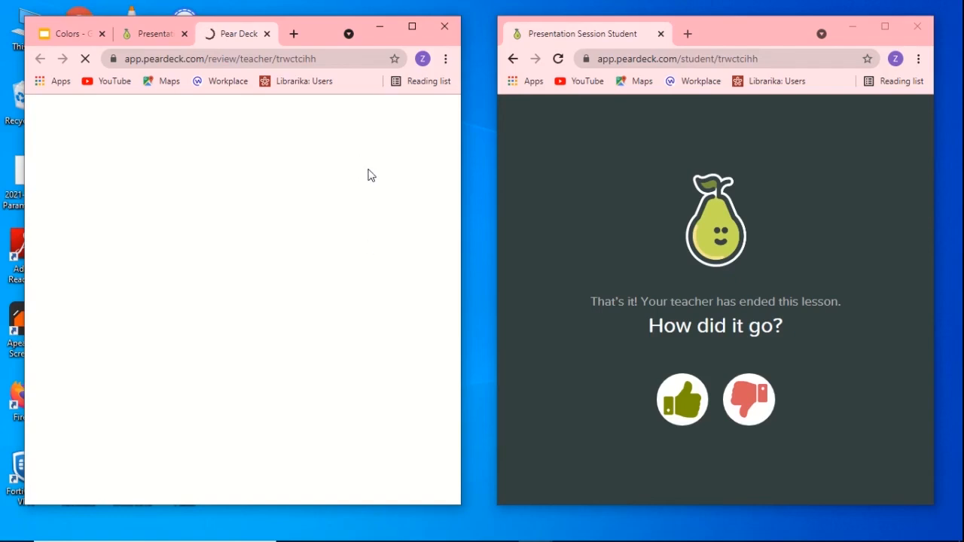
pyautogui.click(413, 34)
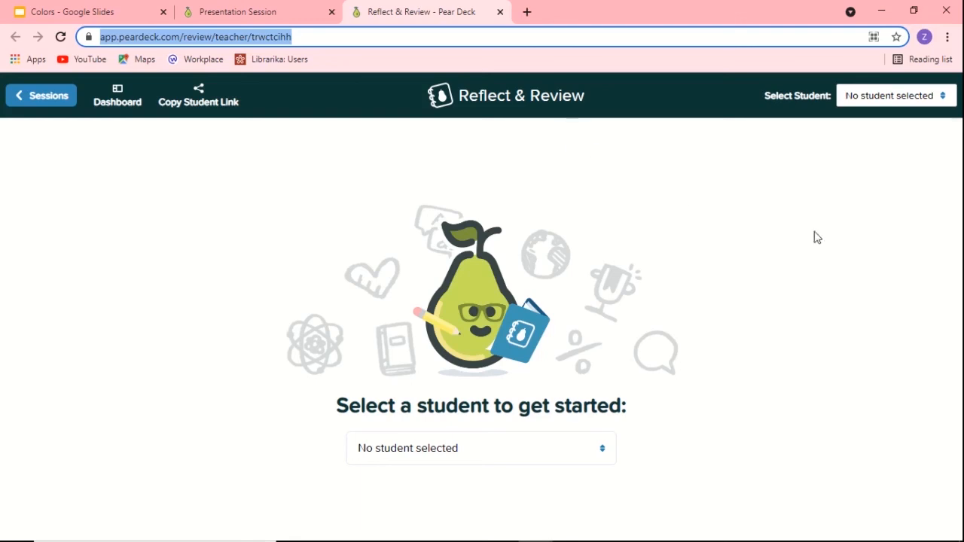
pyautogui.click(941, 96)
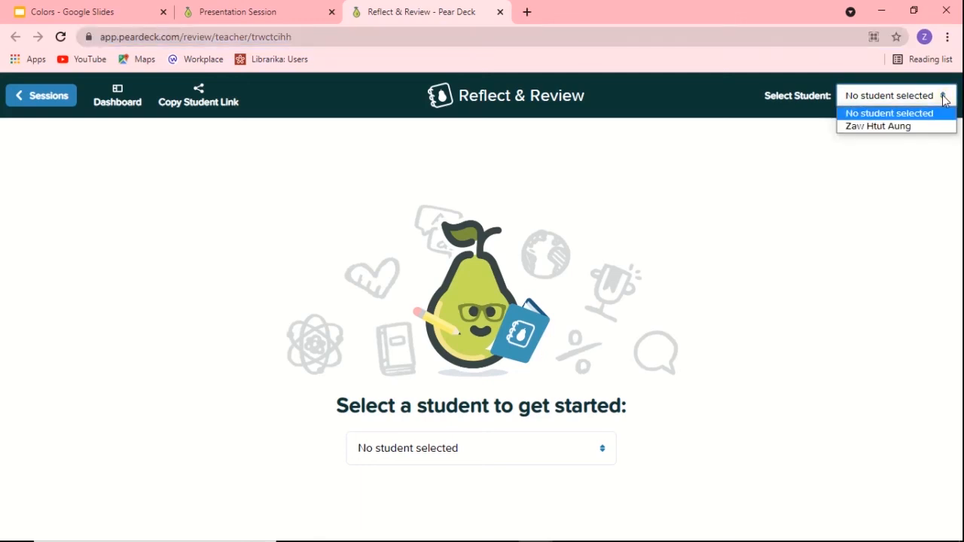
pyautogui.click(921, 128)
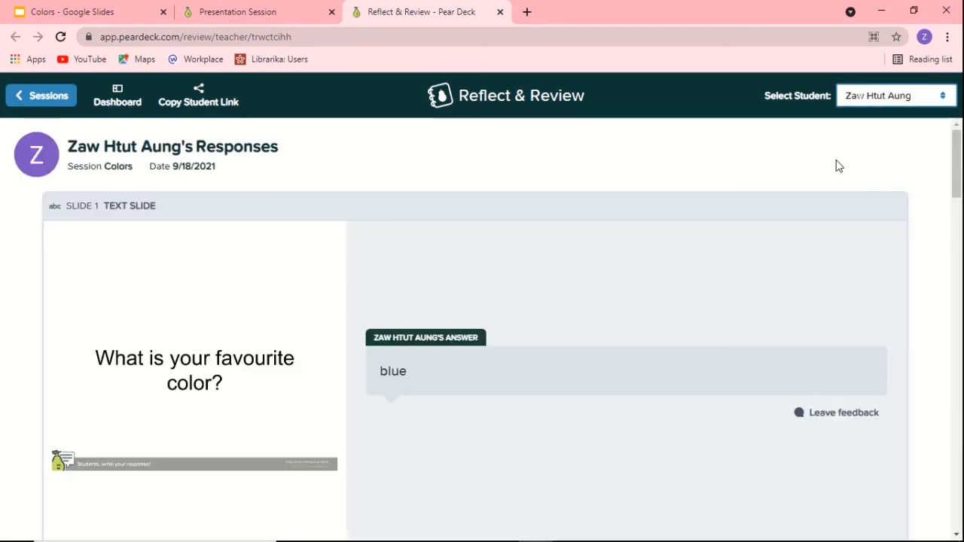
# Look through the selected student's responses from slide 1 to slide 6 and return to the first one
pyautogui.scroll(-2, 836, 209)
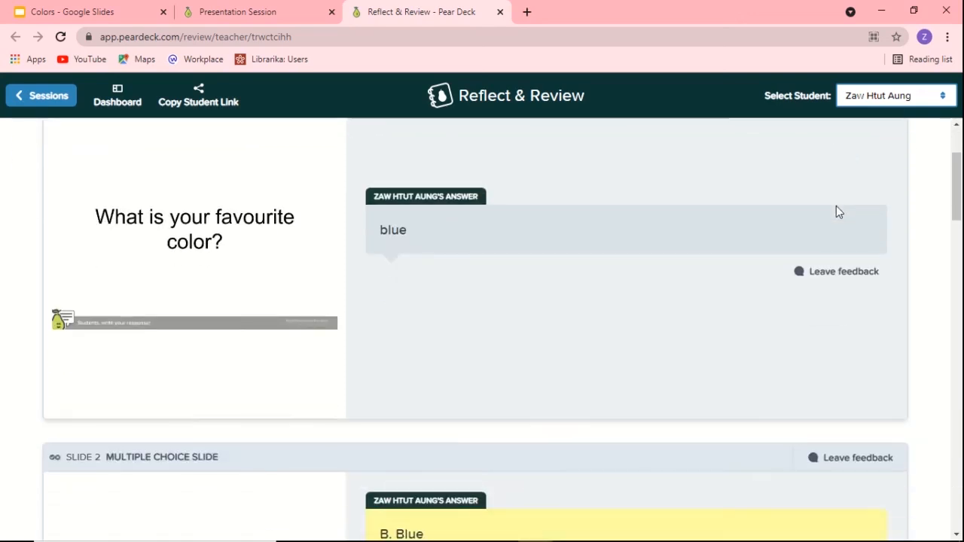
pyautogui.scroll(-8, 838, 212)
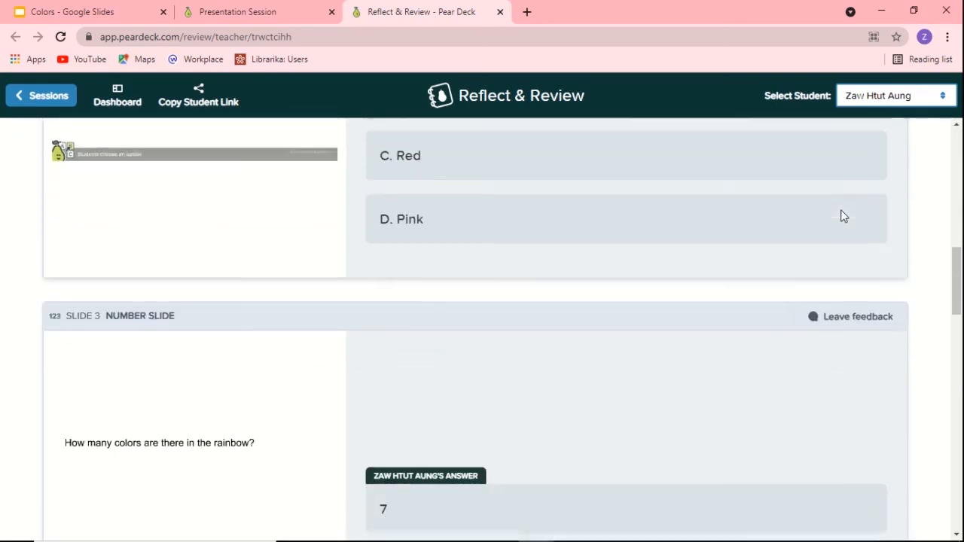
pyautogui.scroll(-12, 844, 216)
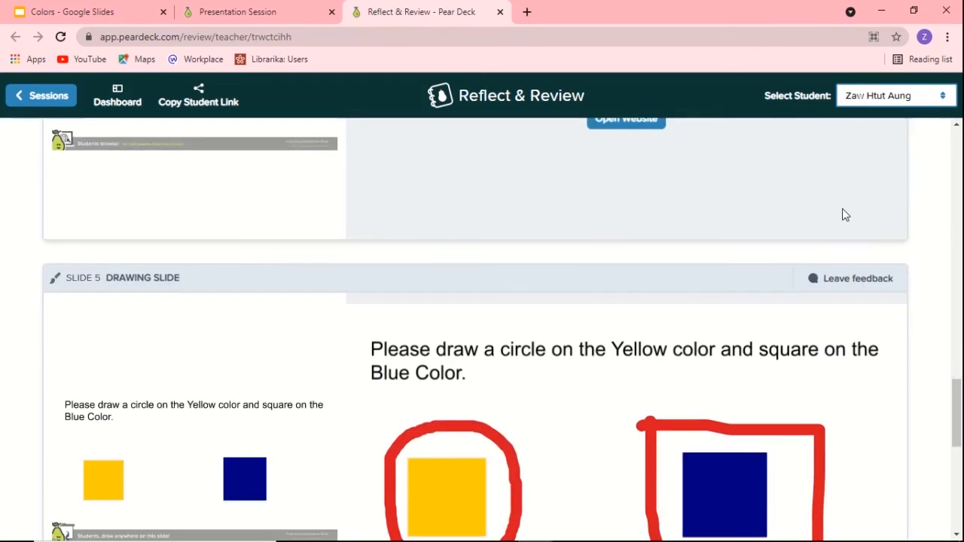
pyautogui.scroll(-7, 843, 216)
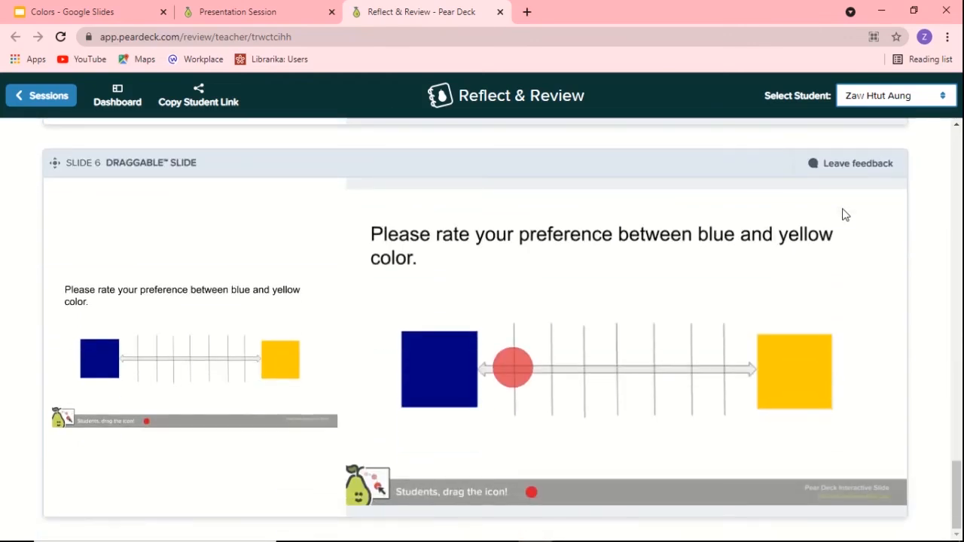
pyautogui.scroll(12, 843, 215)
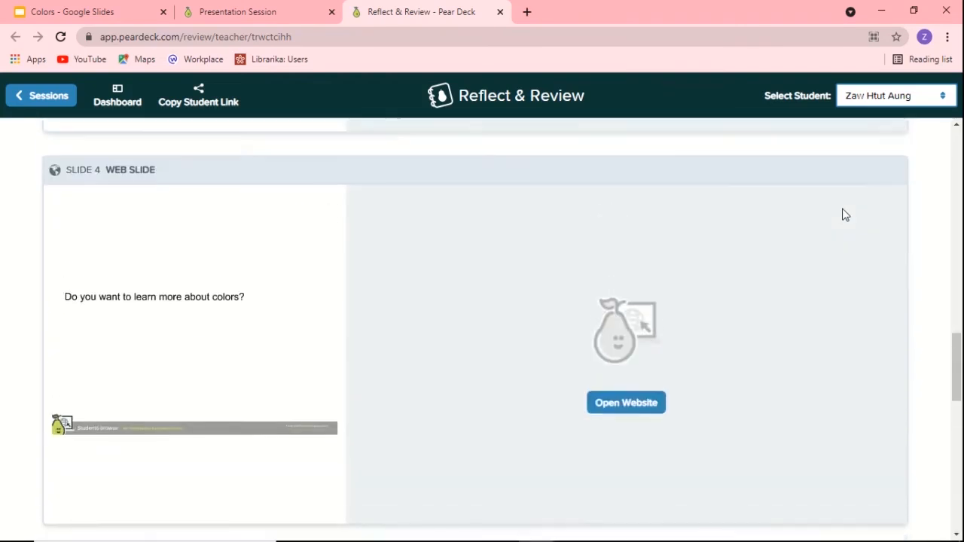
pyautogui.scroll(12, 845, 216)
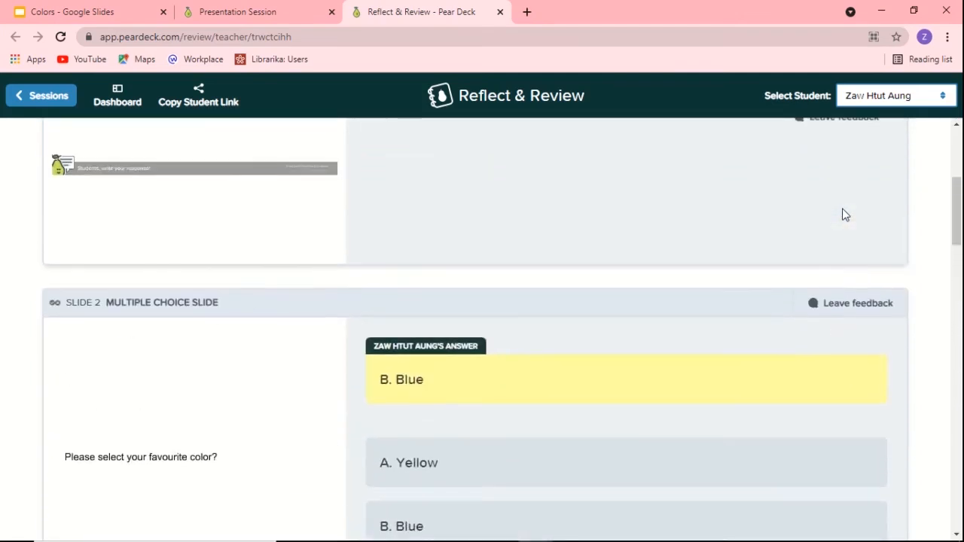
pyautogui.scroll(6, 845, 214)
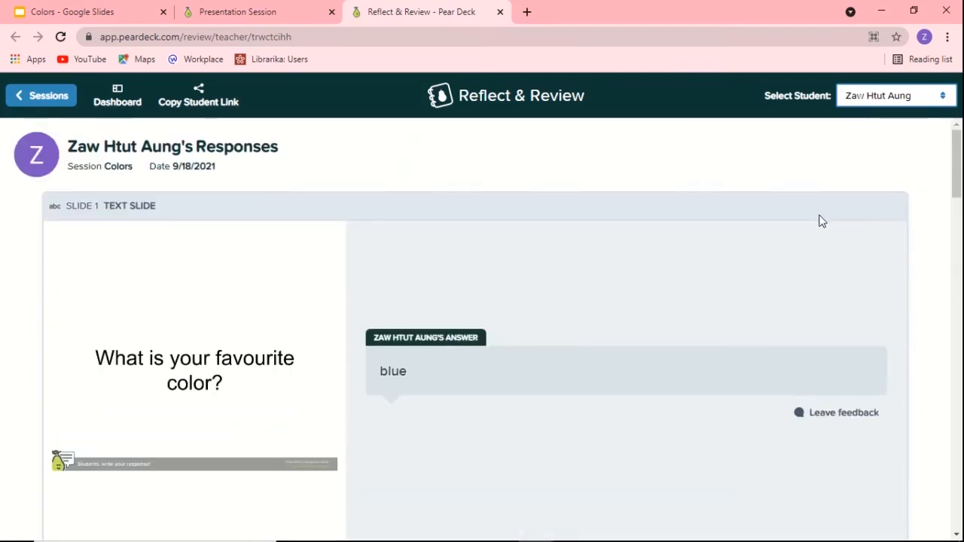